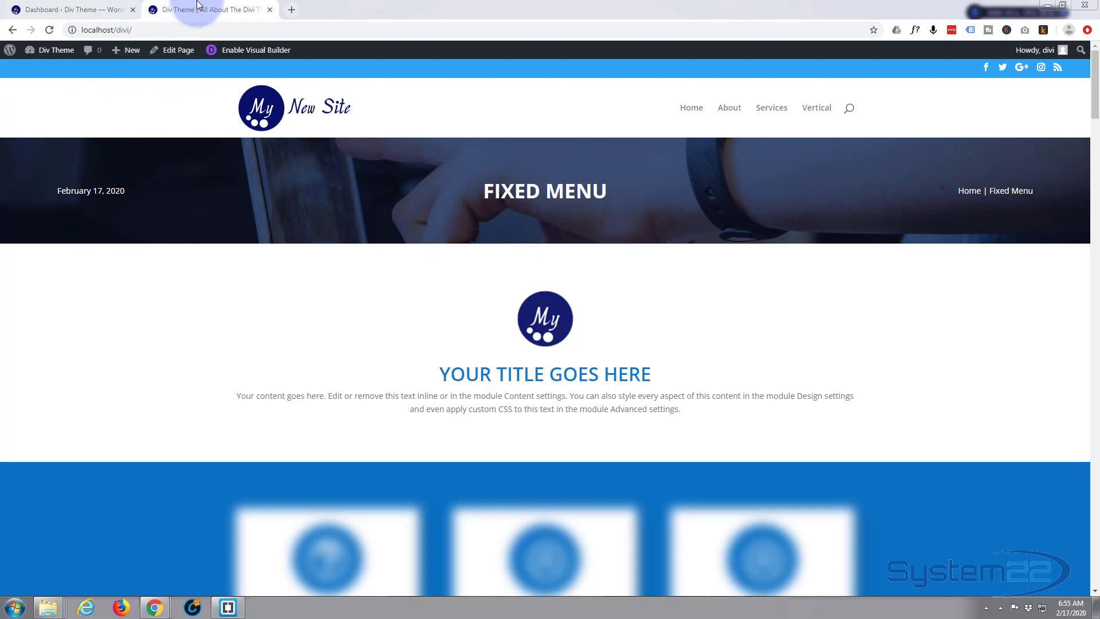
# Switch from the Divi front page to the WordPress Dashboard tab.
pyautogui.click(90, 11)
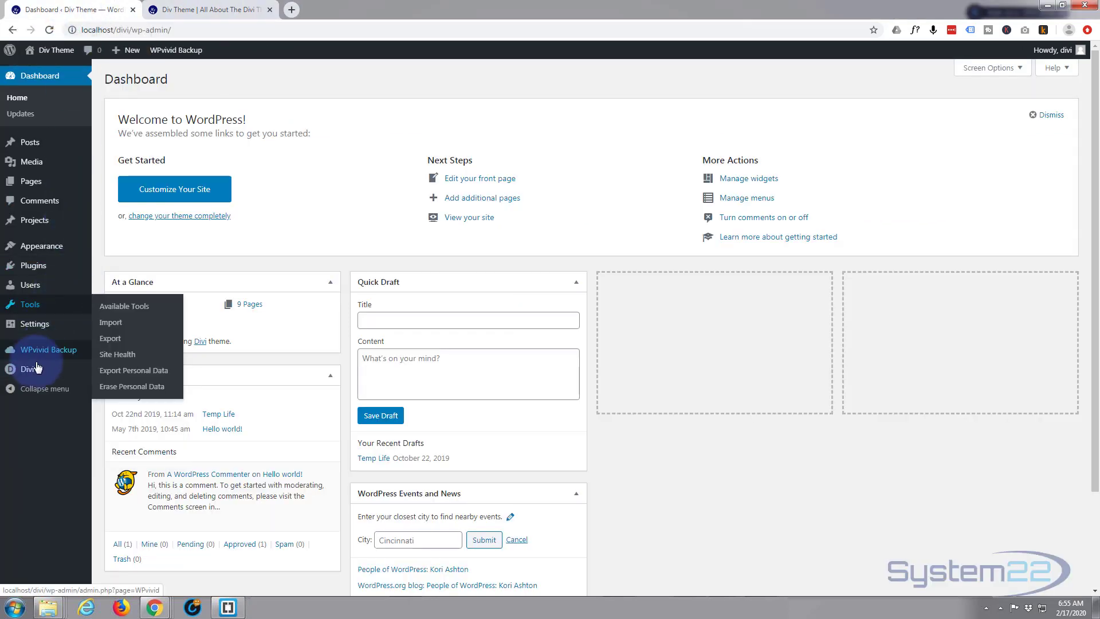
# Open the Divi Theme Customizer from the admin sidebar and go to Header & Navigation.
pyautogui.click(31, 374)
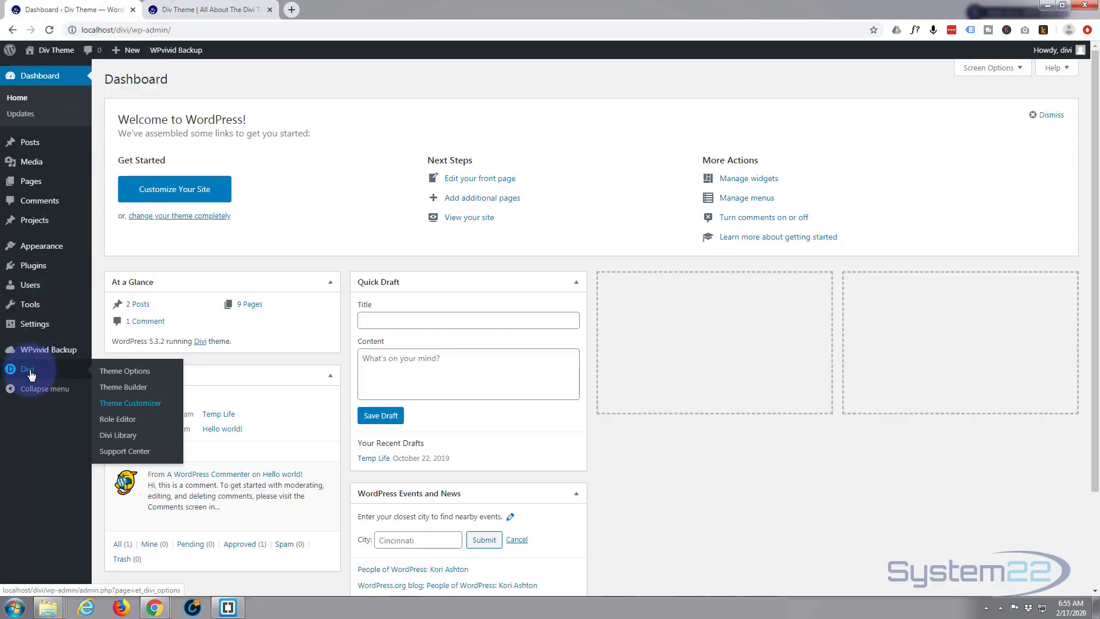
pyautogui.click(138, 405)
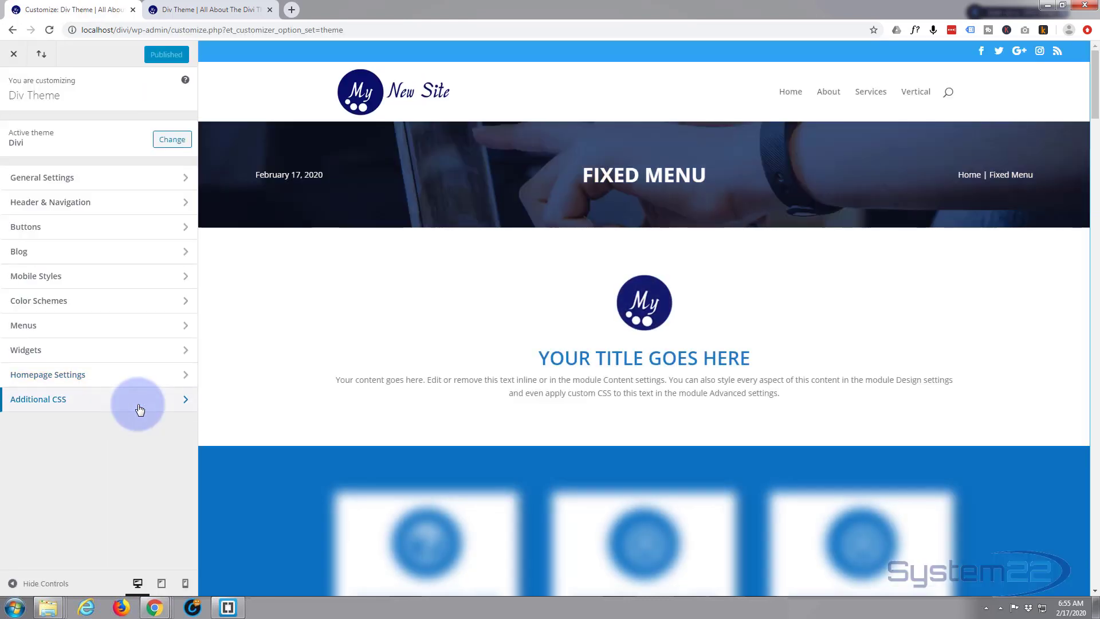
pyautogui.click(91, 207)
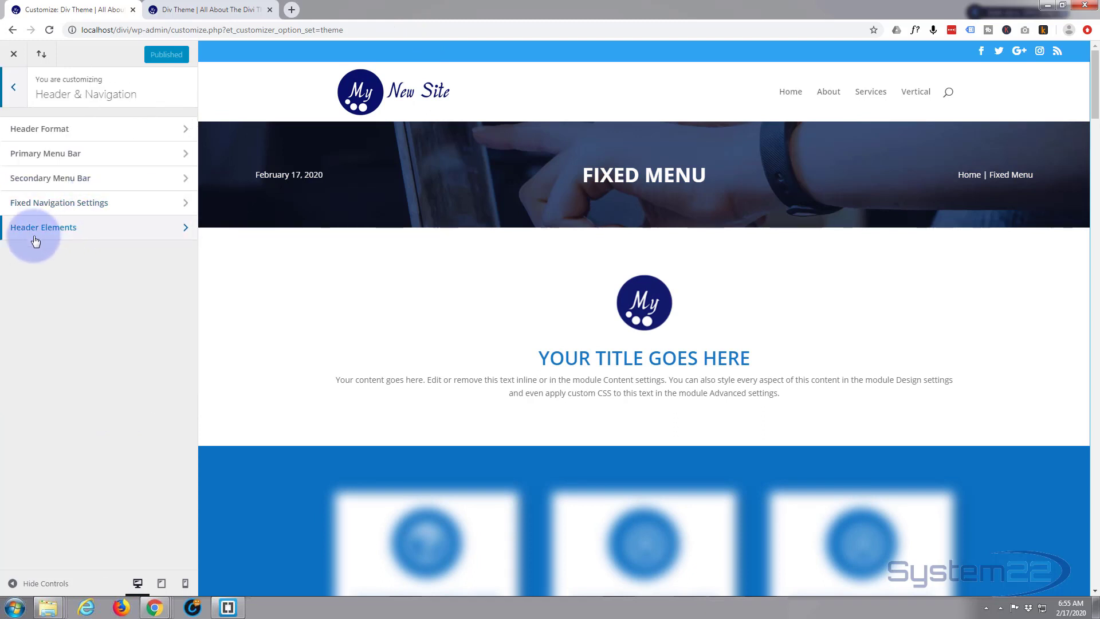
# Enter the phone number, spaced into digit groups, in the Header Elements Phone Number field.
pyautogui.click(77, 235)
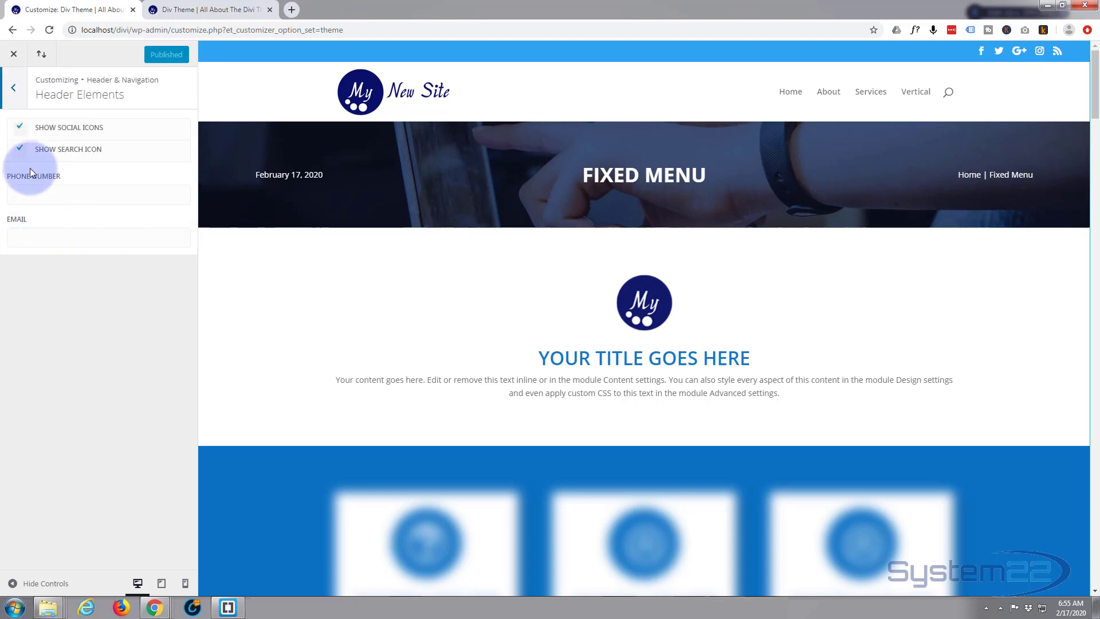
pyautogui.click(22, 196)
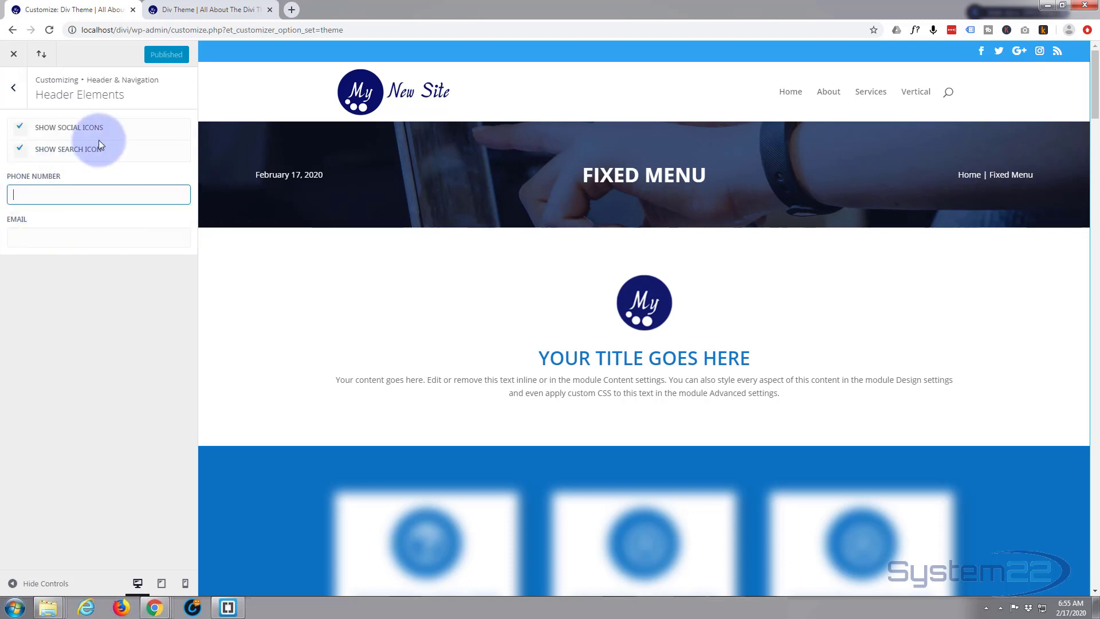
pyautogui.write('321123')
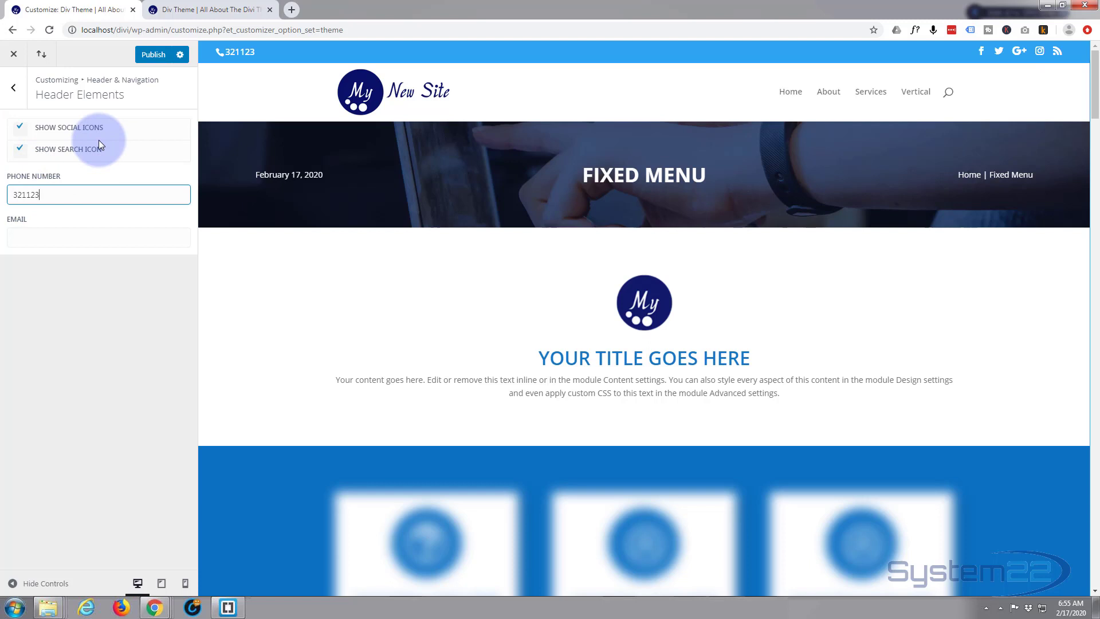
pyautogui.write('3214')
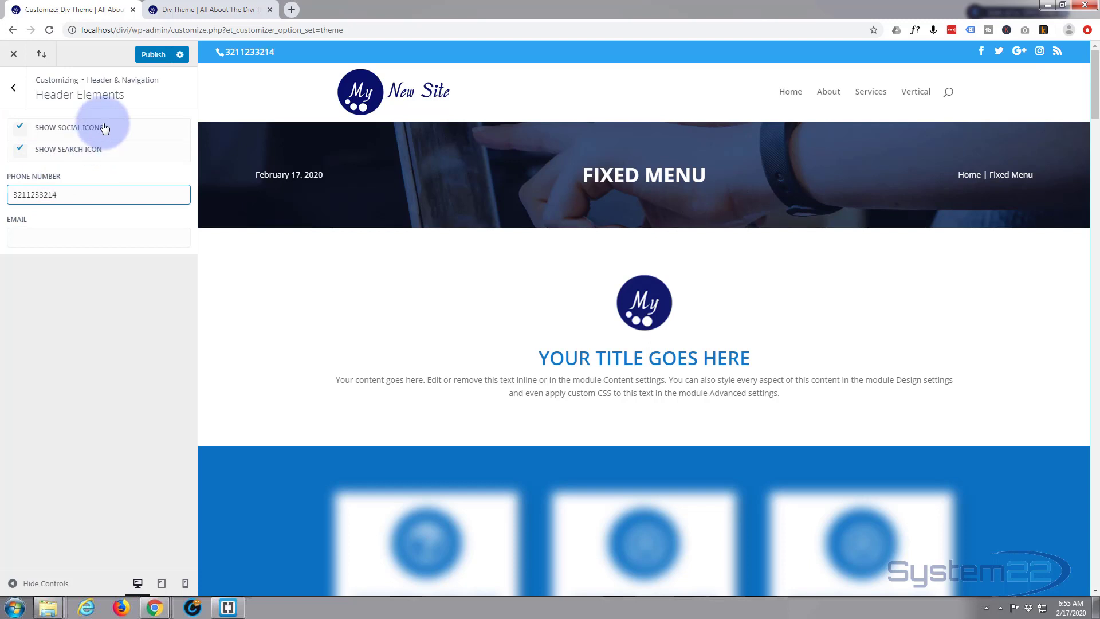
pyautogui.click(27, 195)
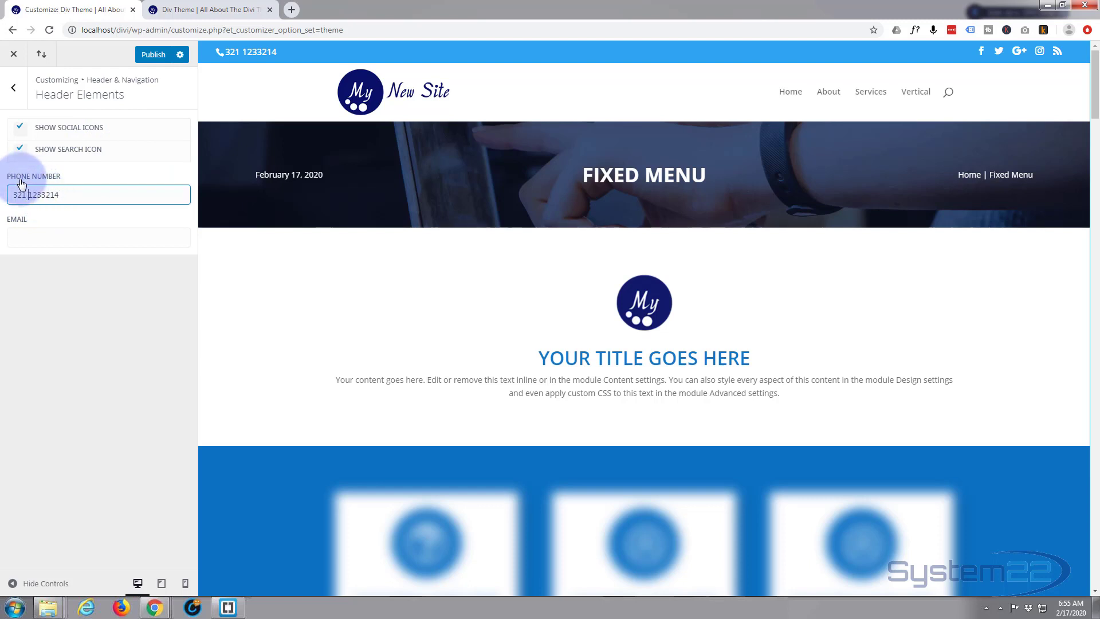
pyautogui.click(42, 195)
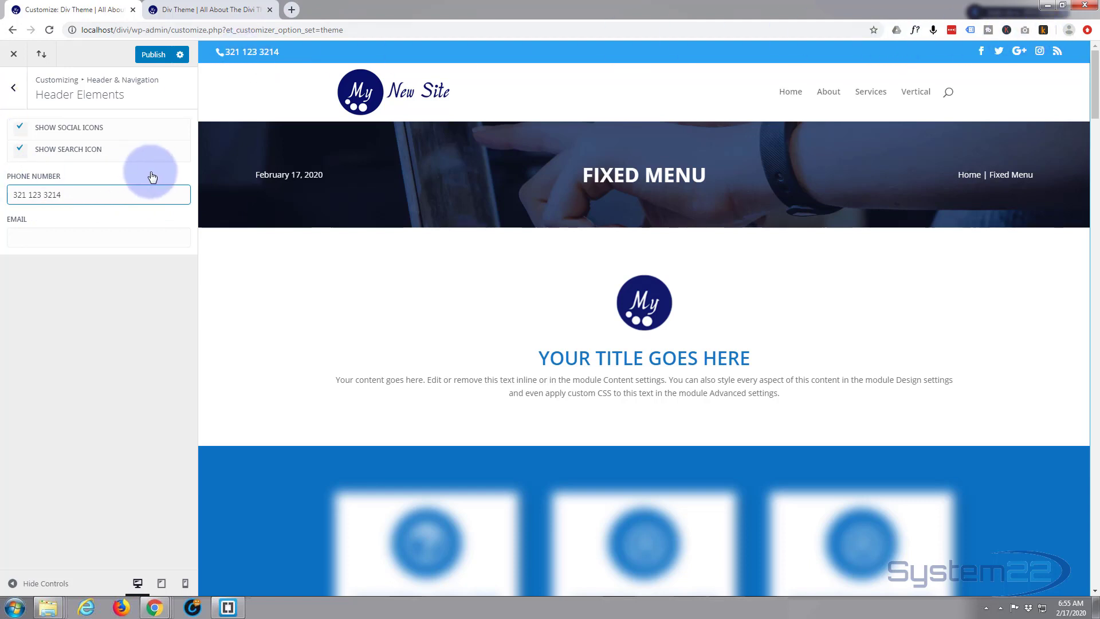
# Raise the Secondary Menu Bar text size from 15 to 18.
pyautogui.click(14, 90)
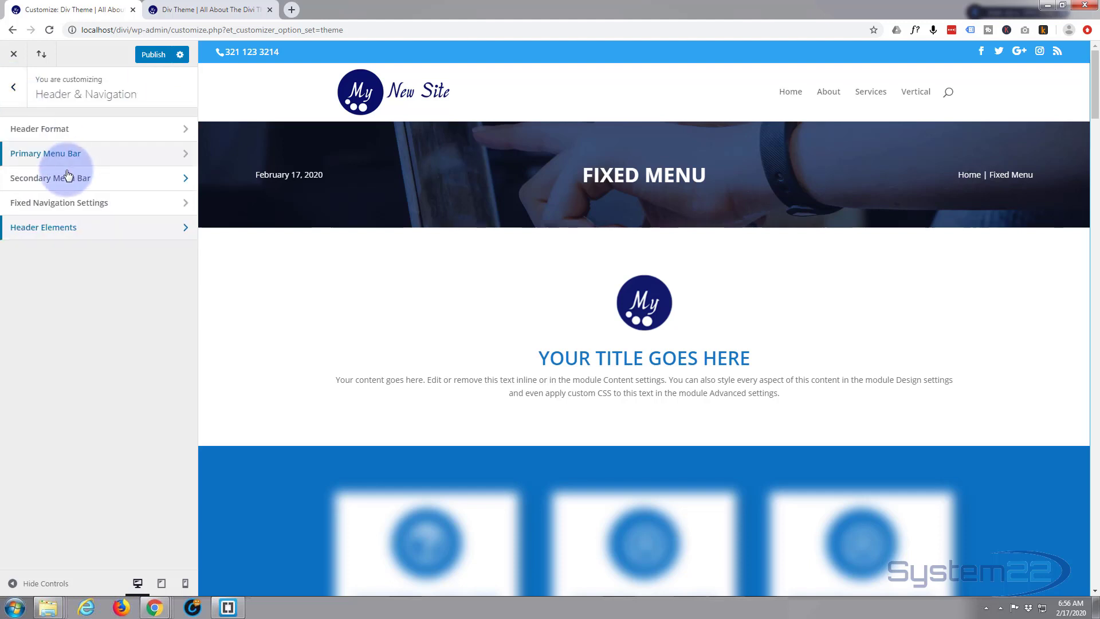
pyautogui.click(64, 177)
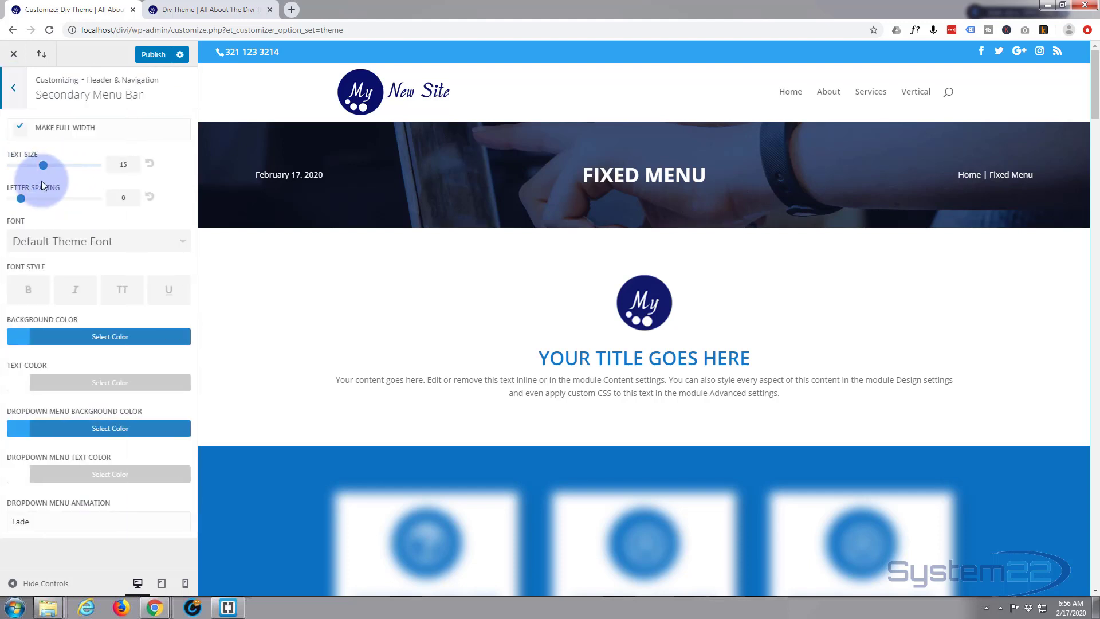
pyautogui.click(45, 167)
pyautogui.moveTo(44, 166); pyautogui.dragTo(71, 165)
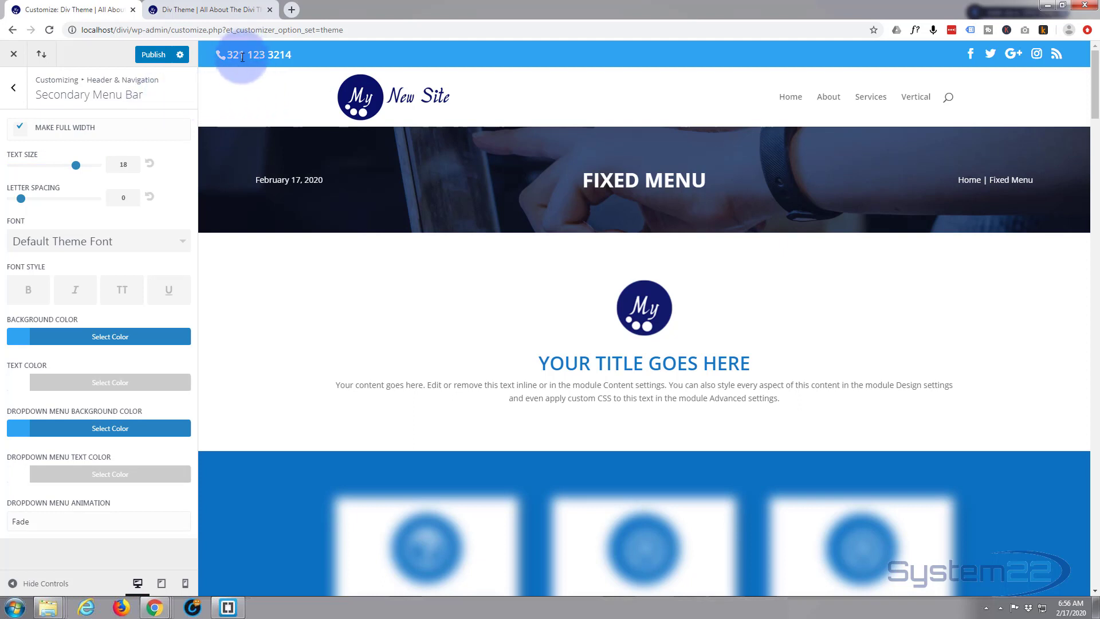
# Inspect the header phone number in DevTools and start a blank property in #et-info-phone.
pyautogui.rightClick(262, 52)
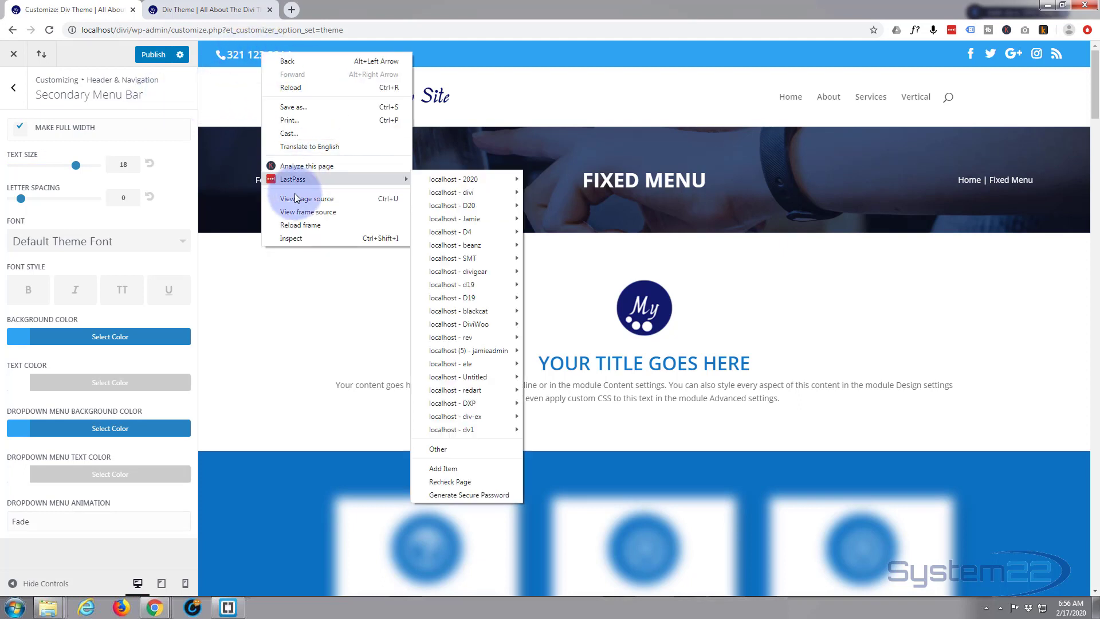
pyautogui.click(295, 239)
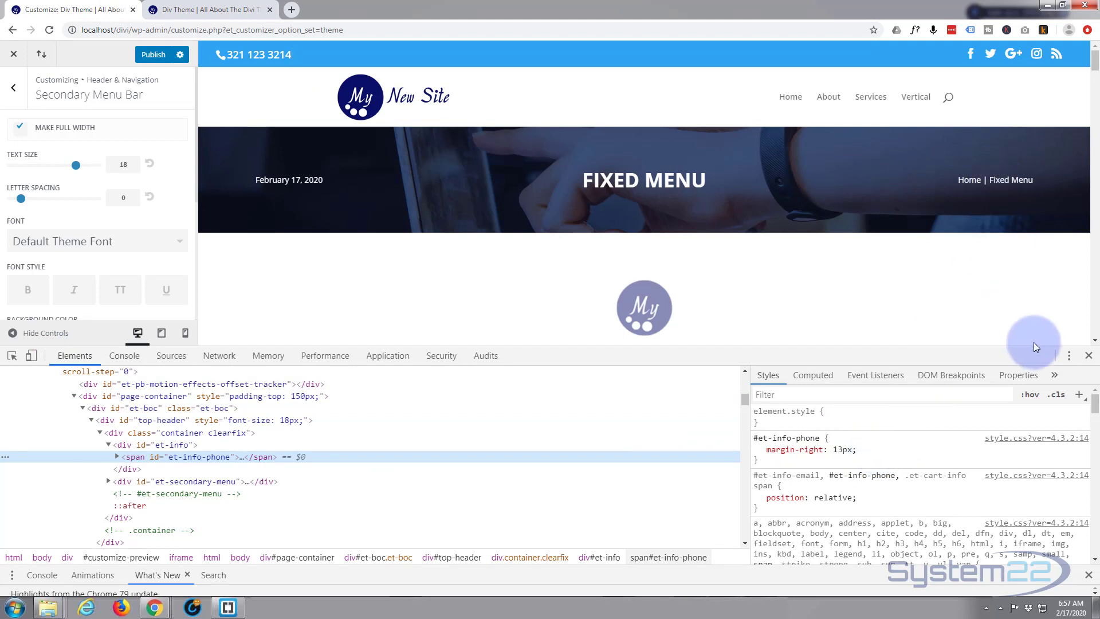
pyautogui.click(1068, 355)
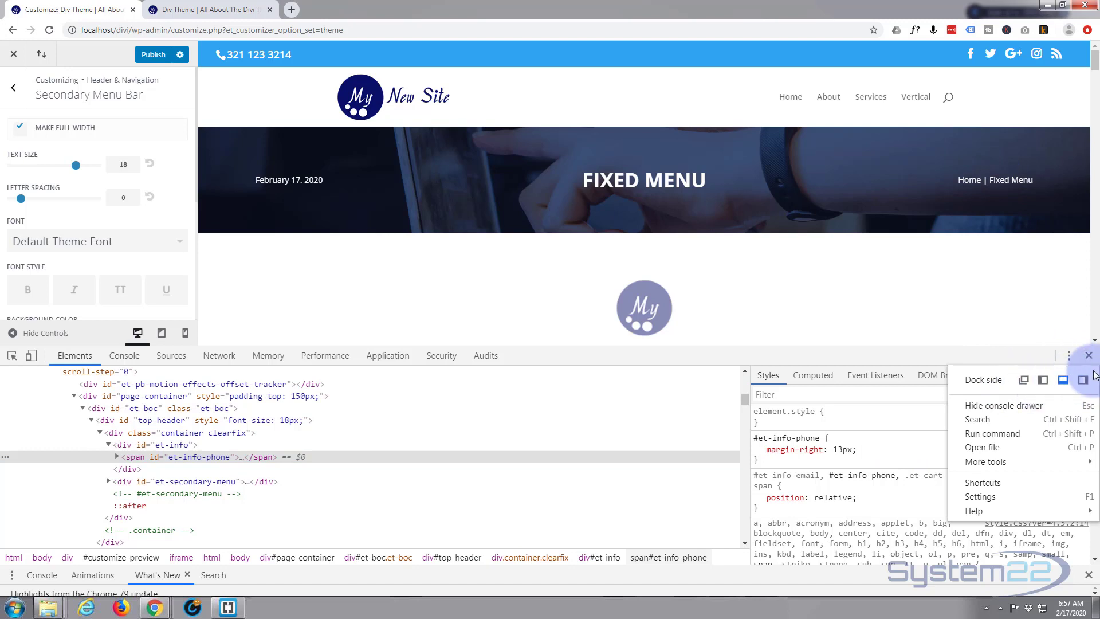
pyautogui.click(1003, 352)
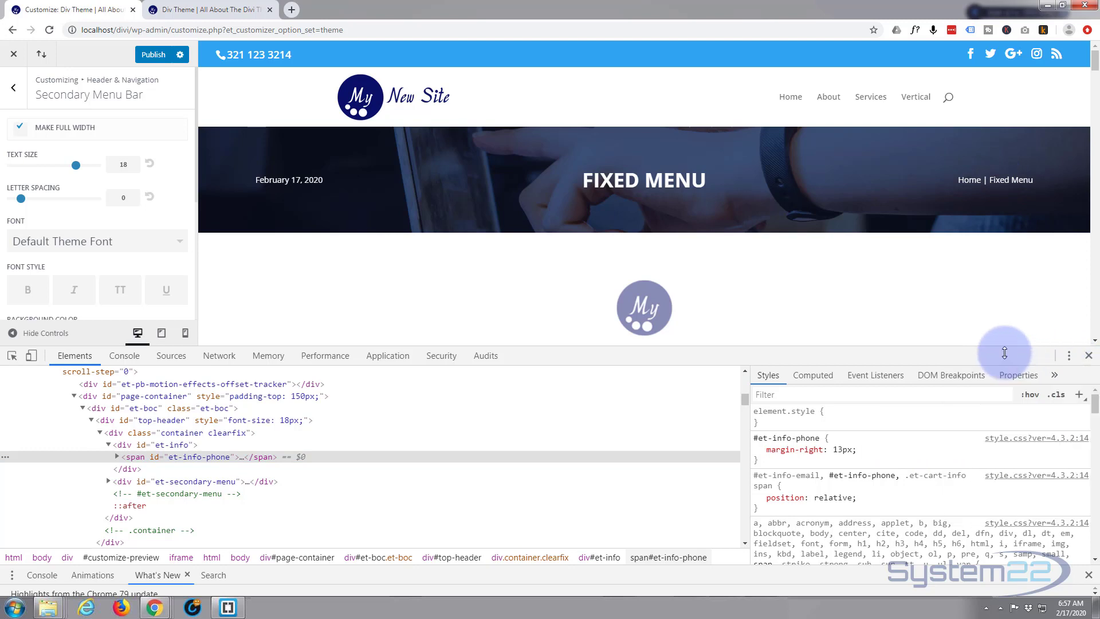
pyautogui.click(836, 439)
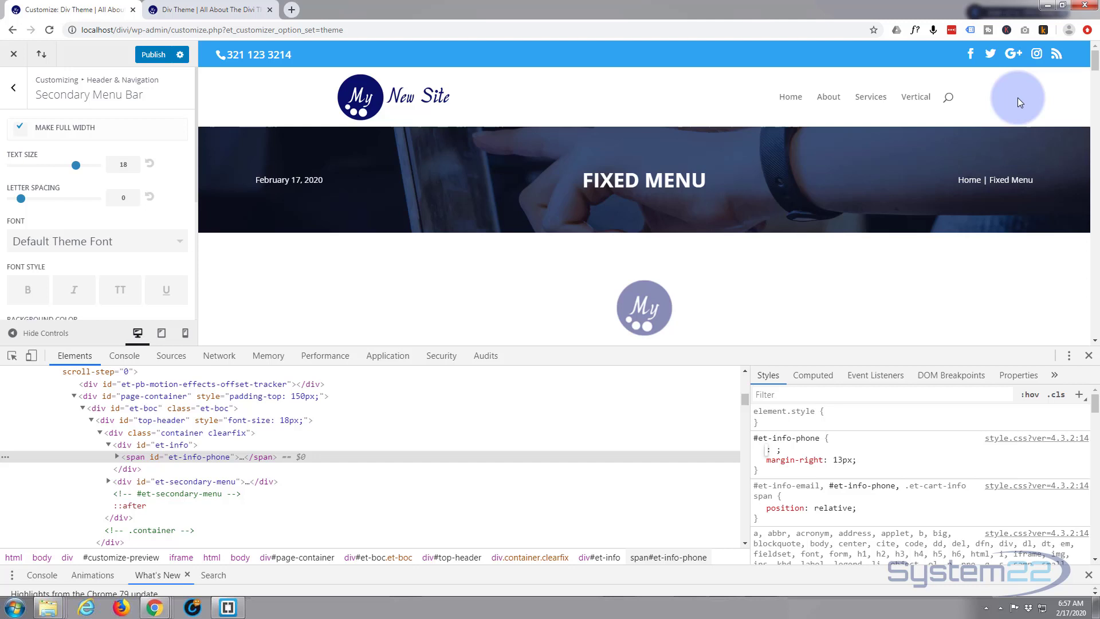
# Give #et-info-phone a 25px font-size (trying 12px and 20px first), then inspect the Twitter icon link.
pyautogui.write('fon')
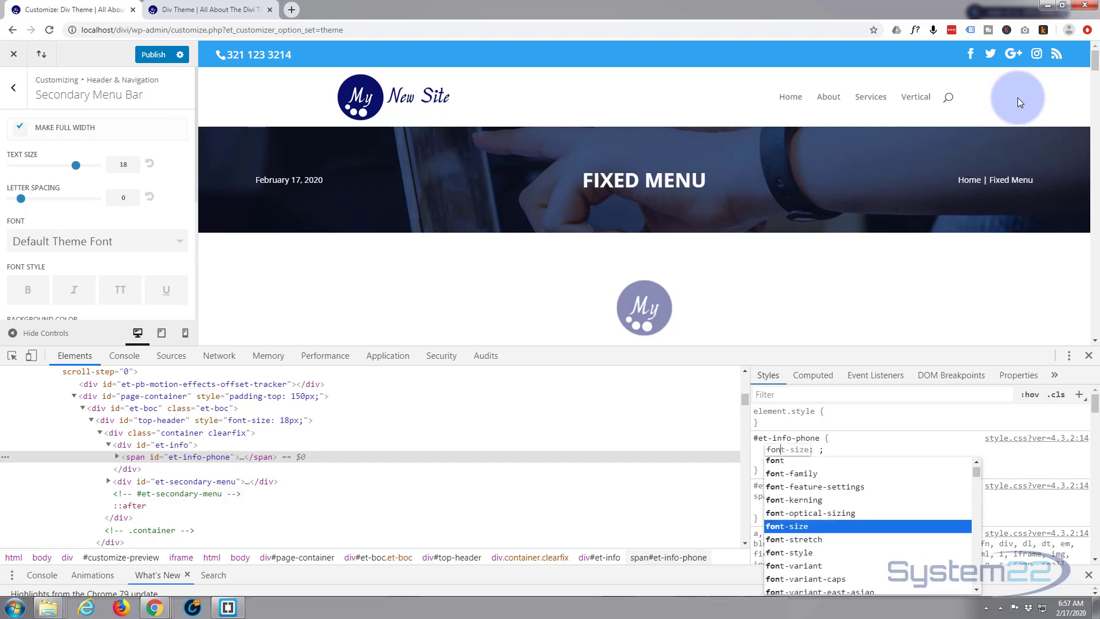
pyautogui.write('t-siz')
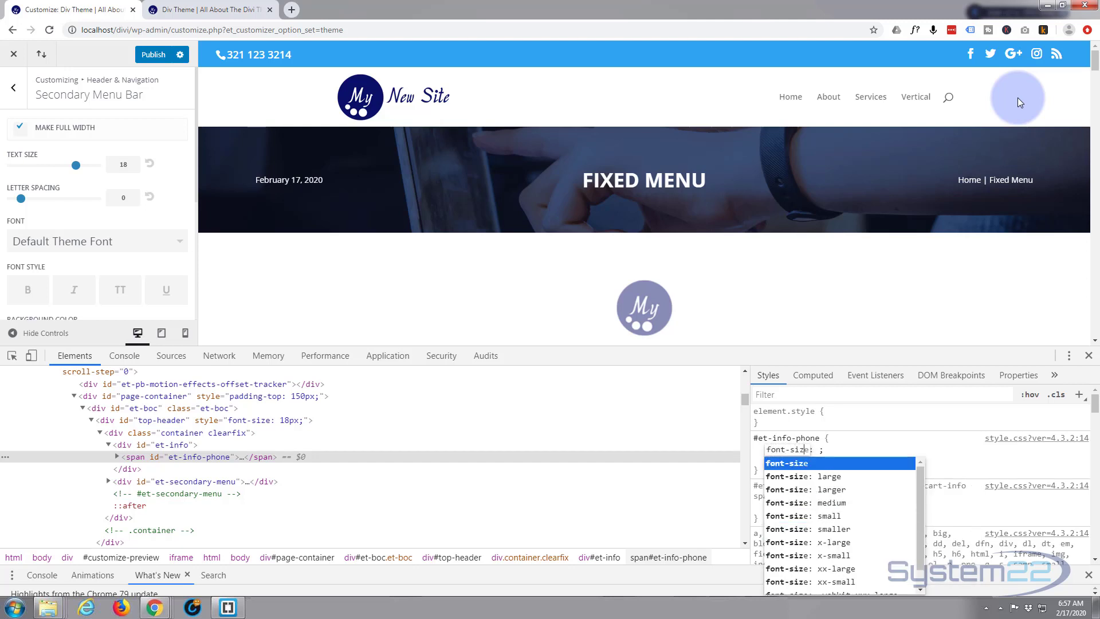
pyautogui.write('e: ;')
pyautogui.press('Tab')
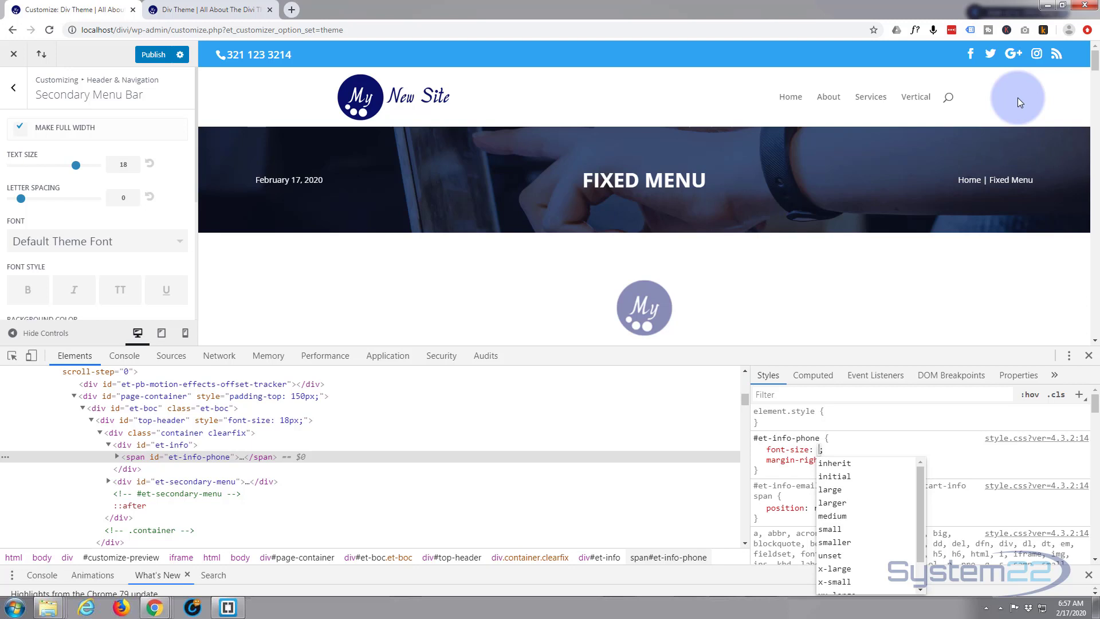
pyautogui.write('12px')
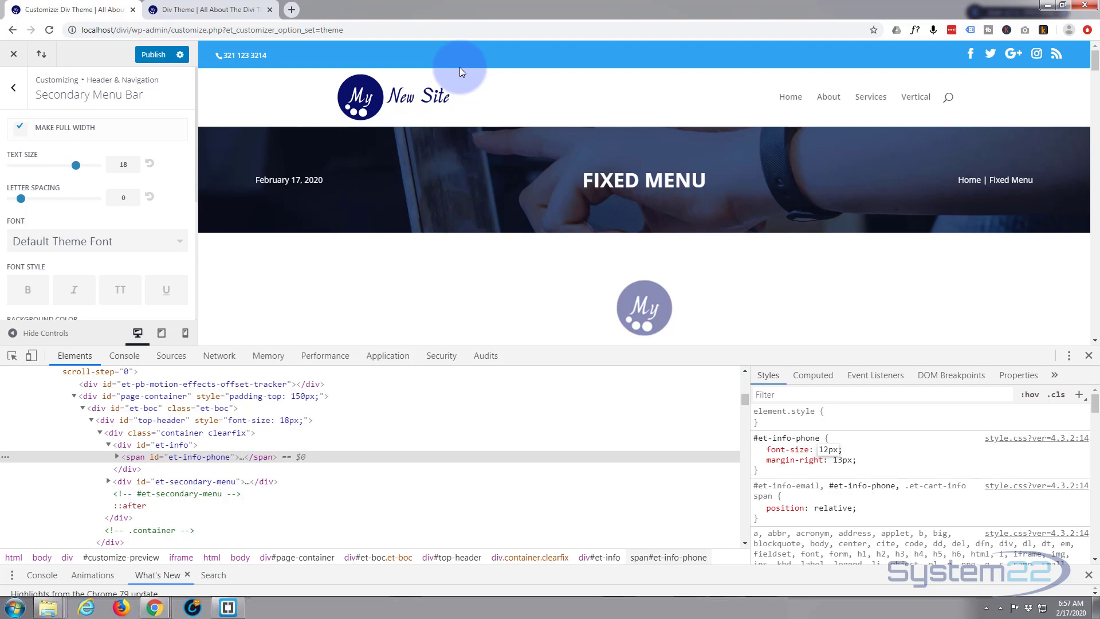
pyautogui.moveTo(766, 450); pyautogui.dragTo(823, 449)
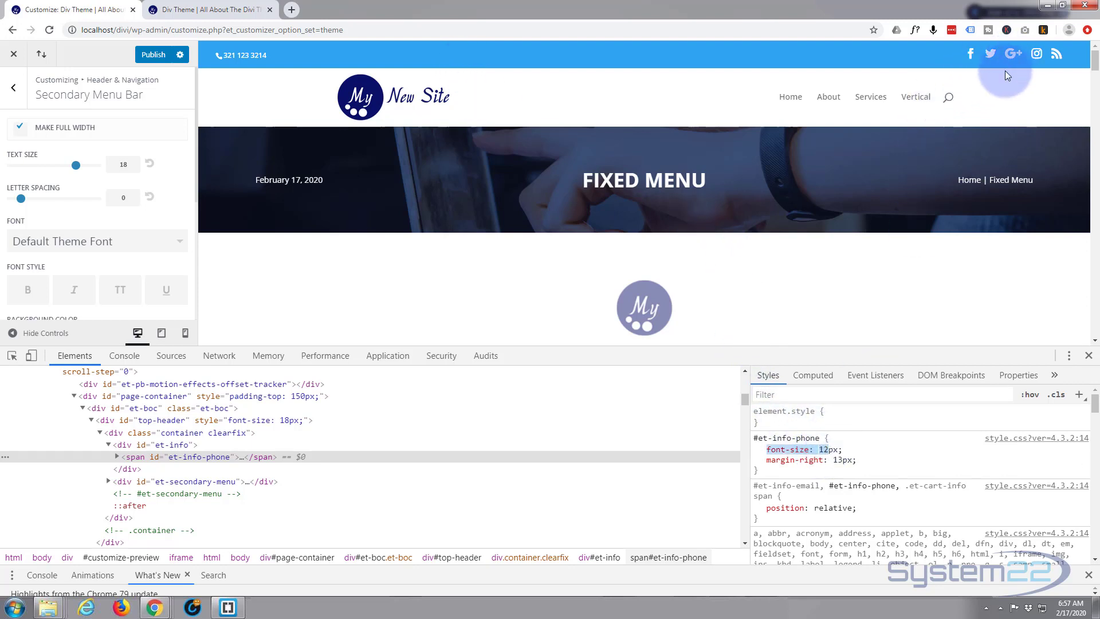
pyautogui.click(828, 449)
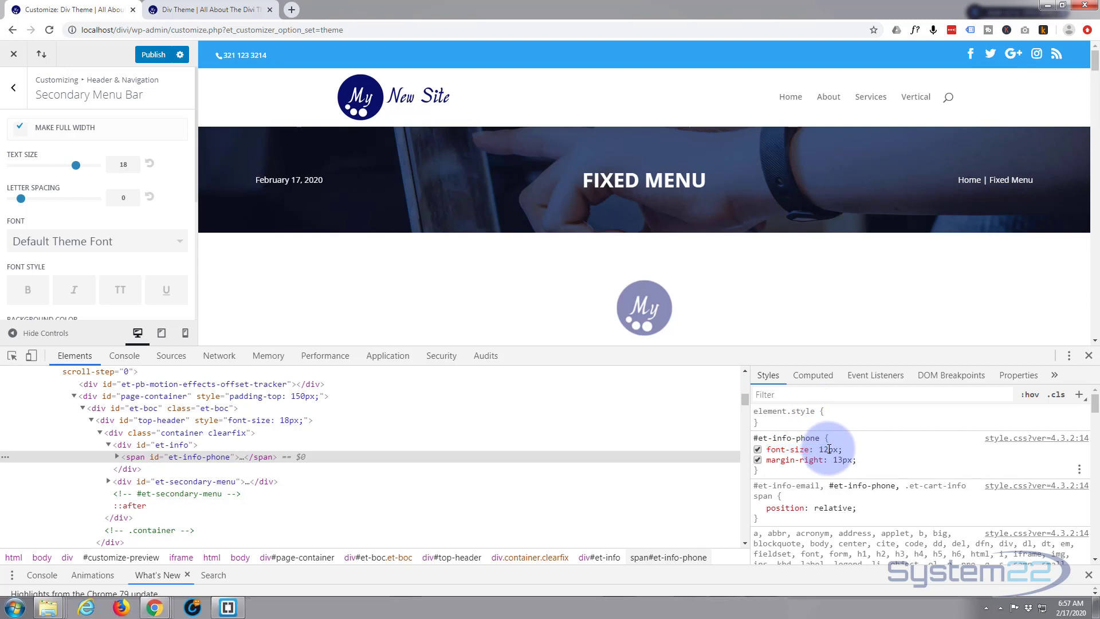
pyautogui.click(828, 450)
pyautogui.moveTo(828, 450); pyautogui.dragTo(819, 449)
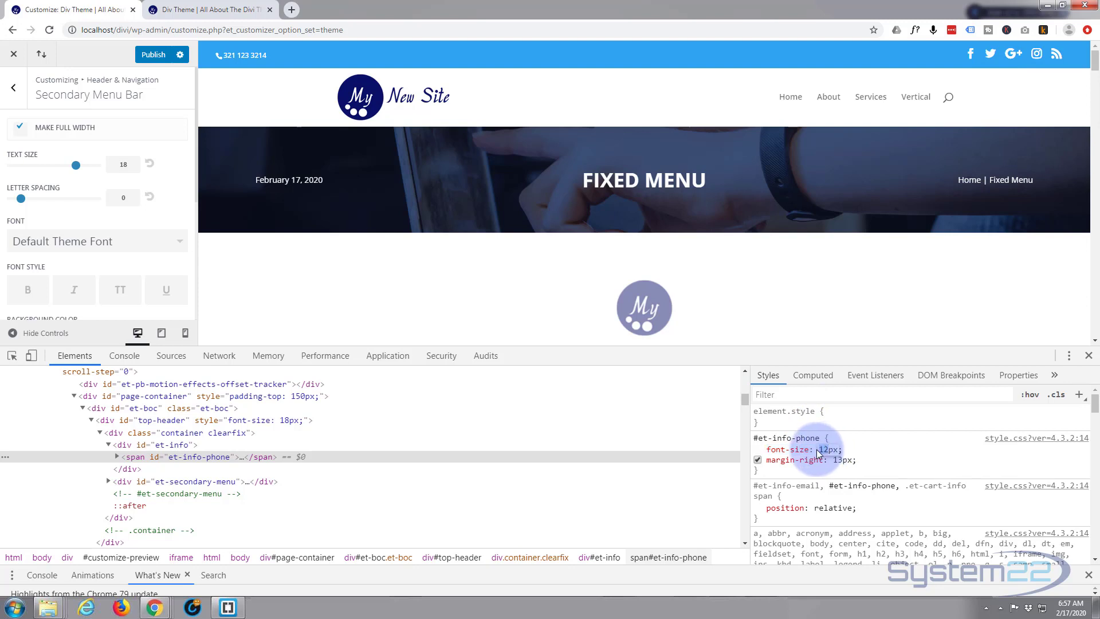
pyautogui.write('20')
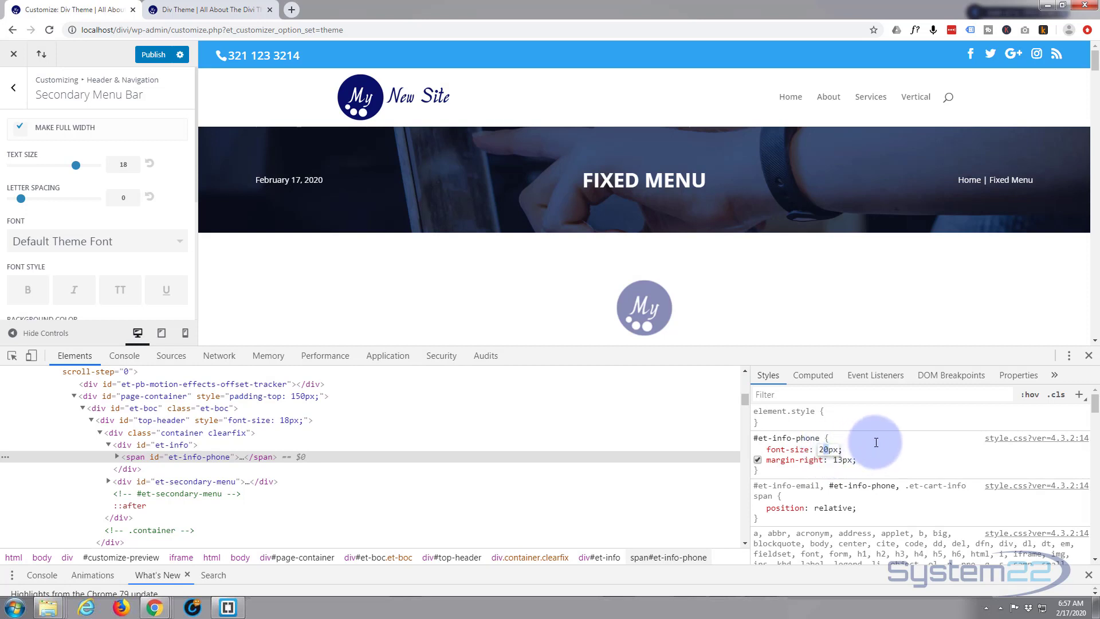
pyautogui.write('25')
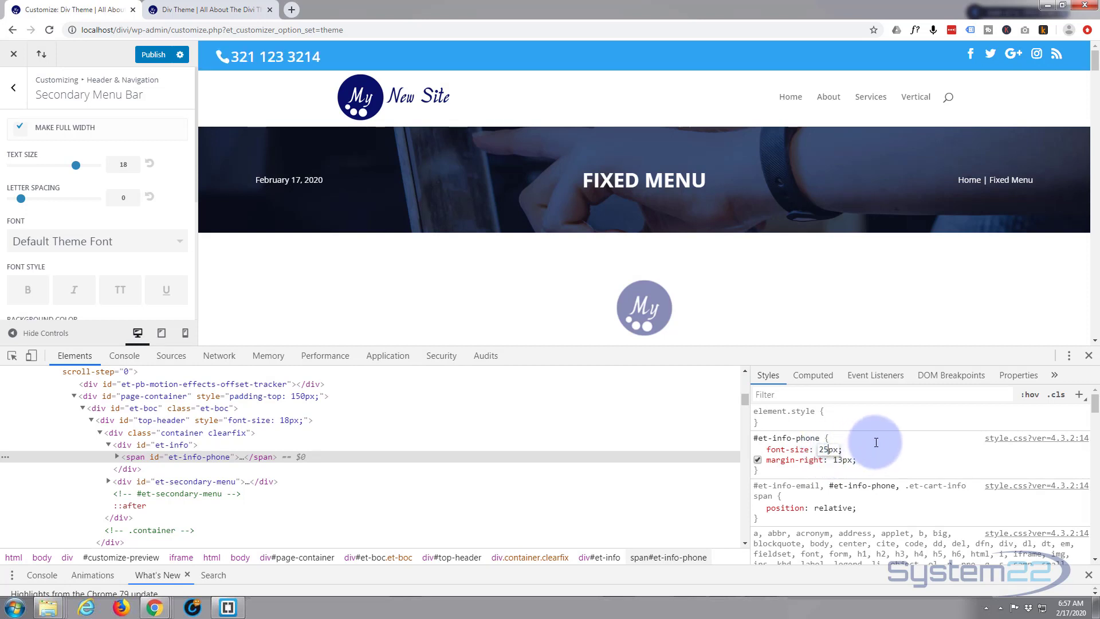
pyautogui.rightClick(988, 55)
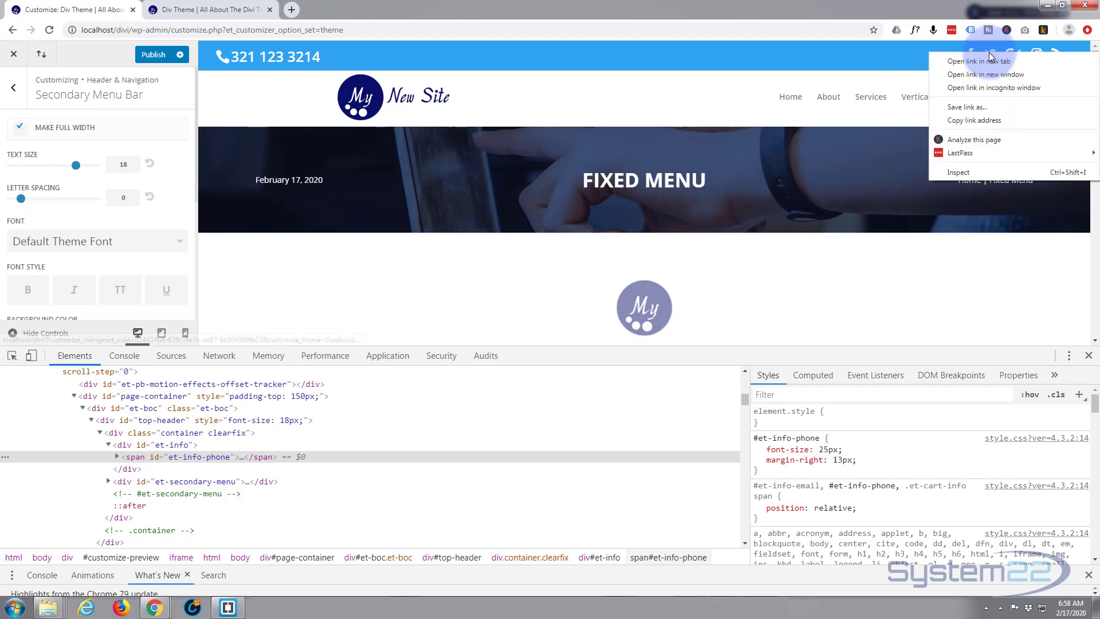
pyautogui.click(960, 171)
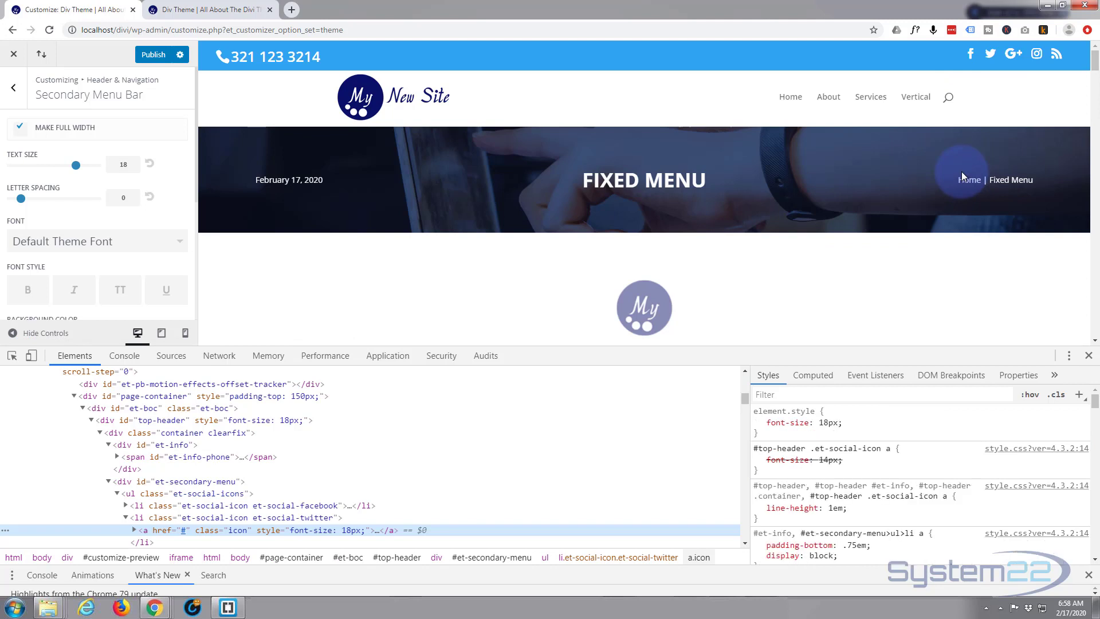
# Add padding-top to the #top-header .et-social-icon a rule, settling on 4px after 10px.
pyautogui.click(833, 410)
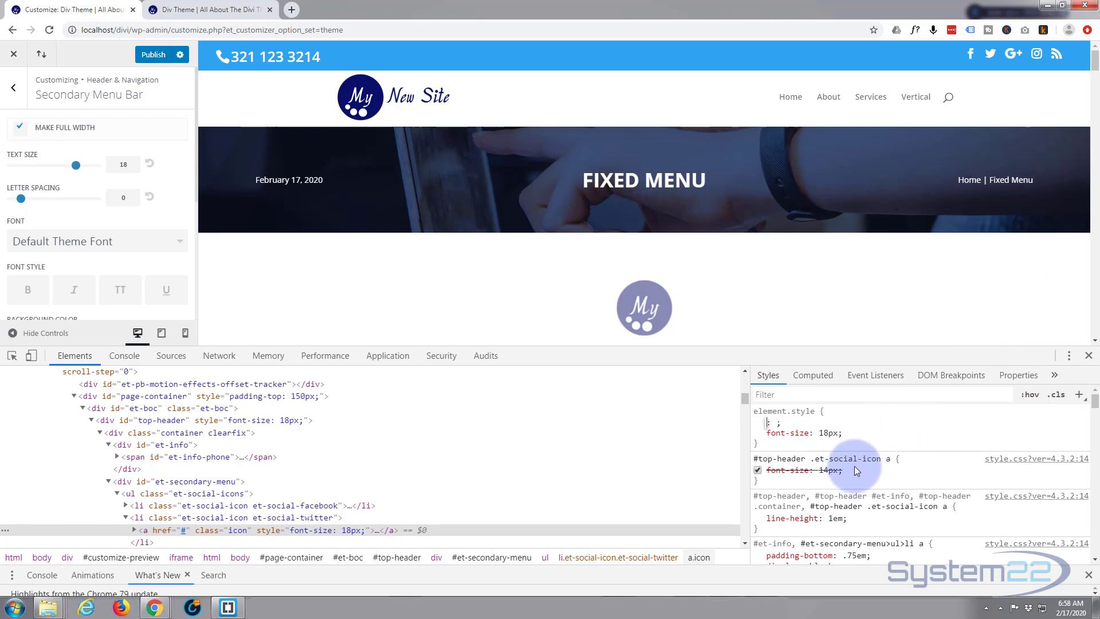
pyautogui.click(907, 450)
pyautogui.click(907, 450)
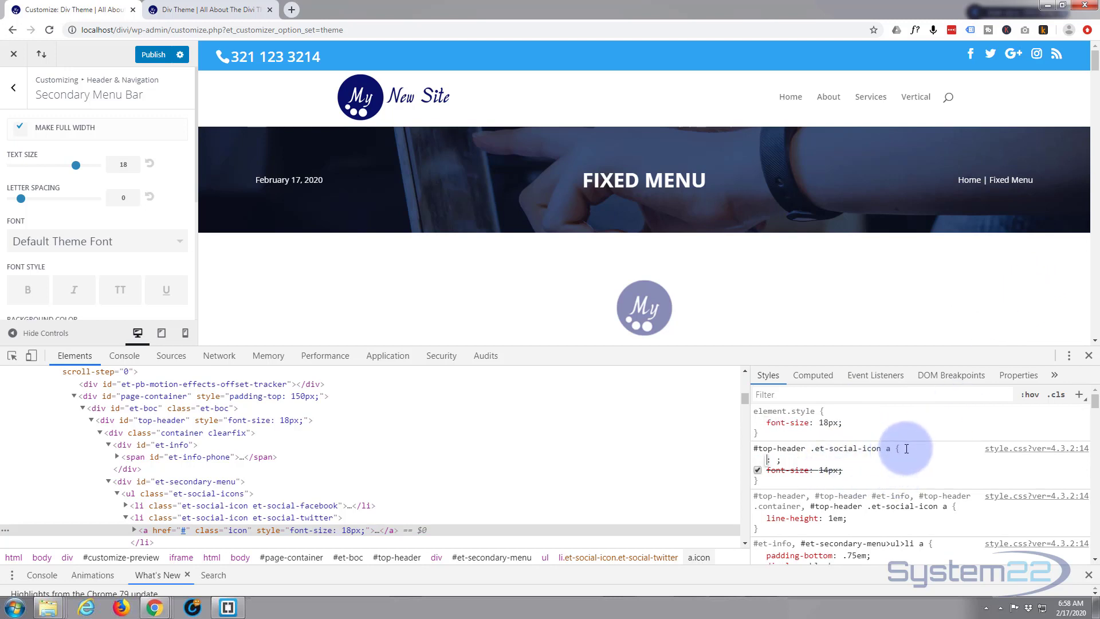
pyautogui.write('paddin')
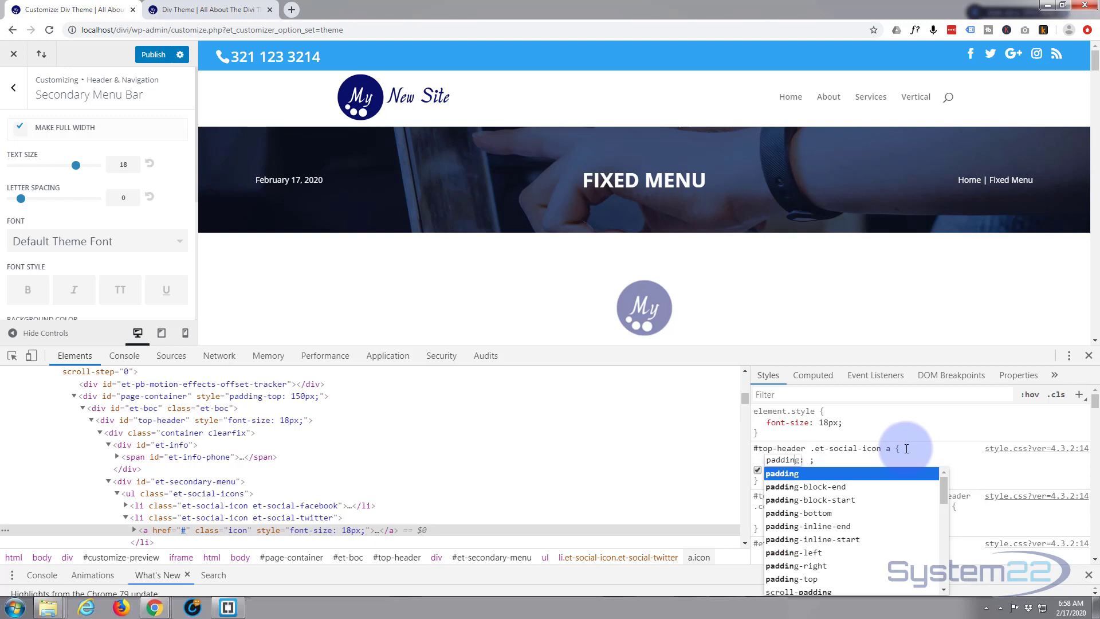
pyautogui.write('g-')
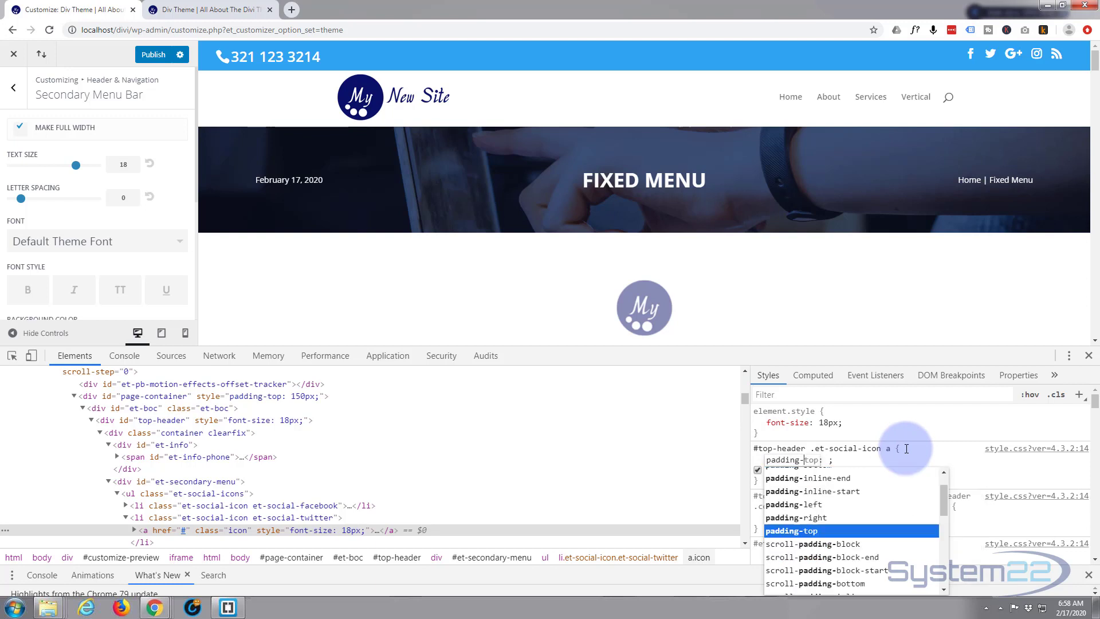
pyautogui.write('top')
pyautogui.press('Tab')
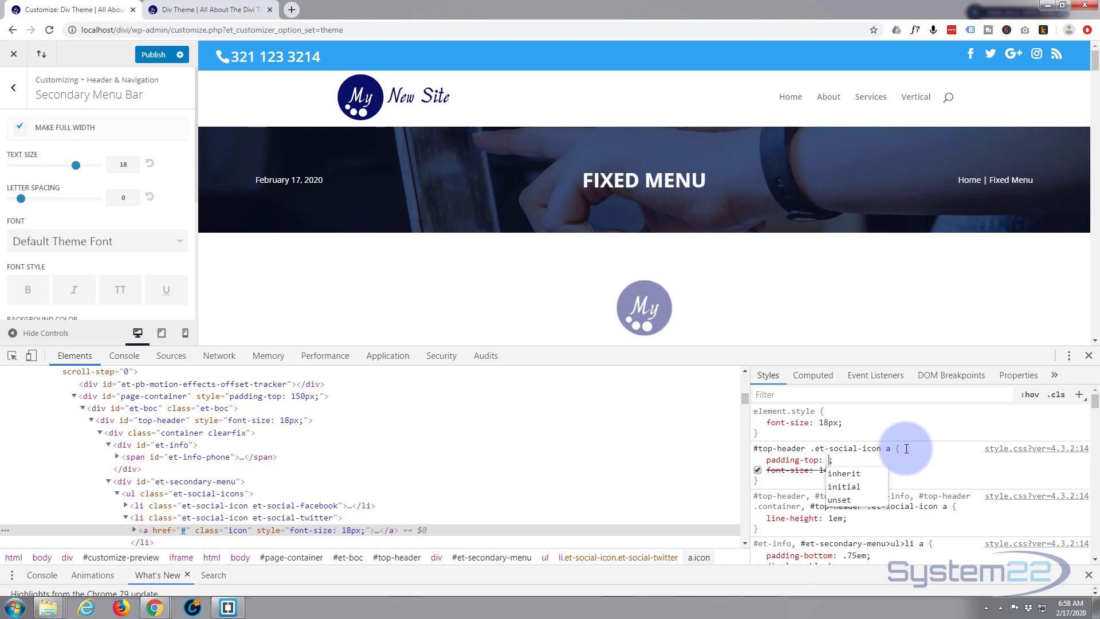
pyautogui.write('10px')
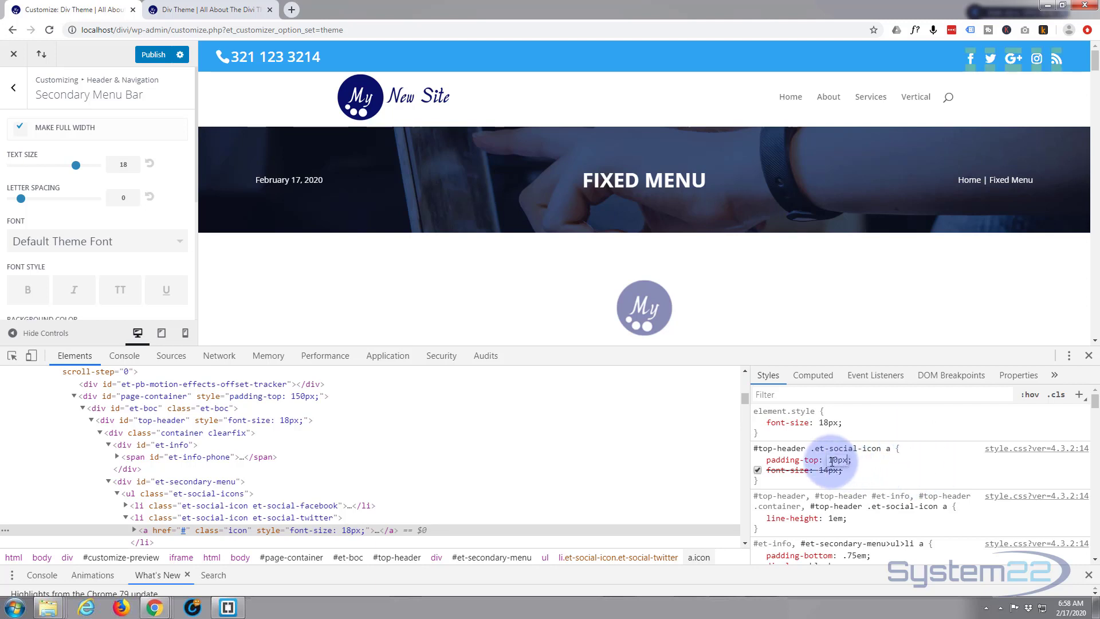
pyautogui.moveTo(830, 460); pyautogui.dragTo(835, 459)
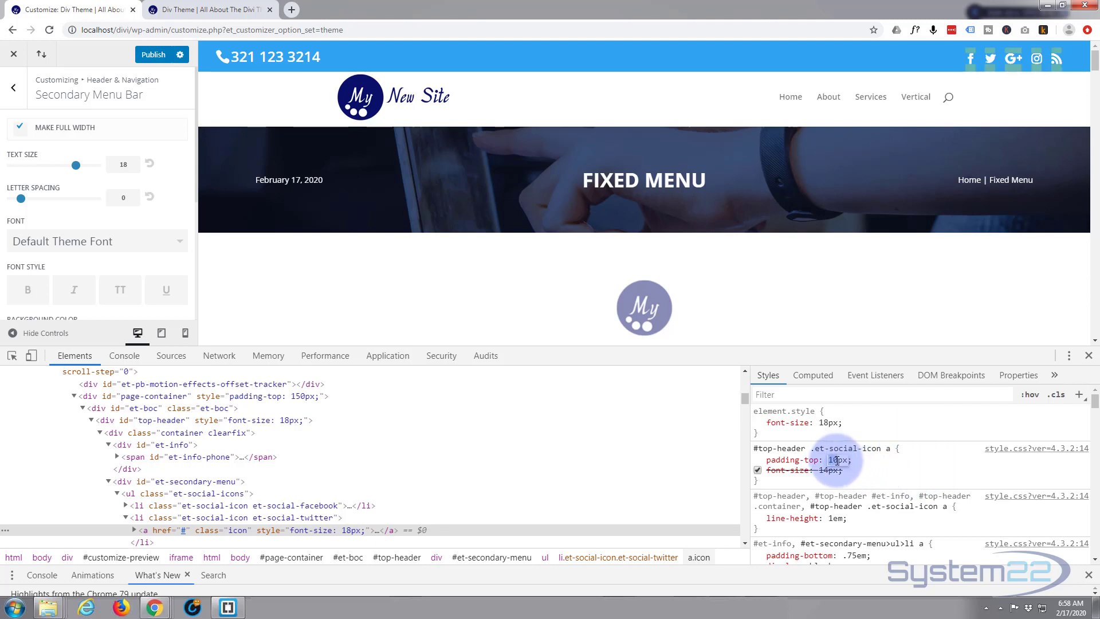
pyautogui.write('5')
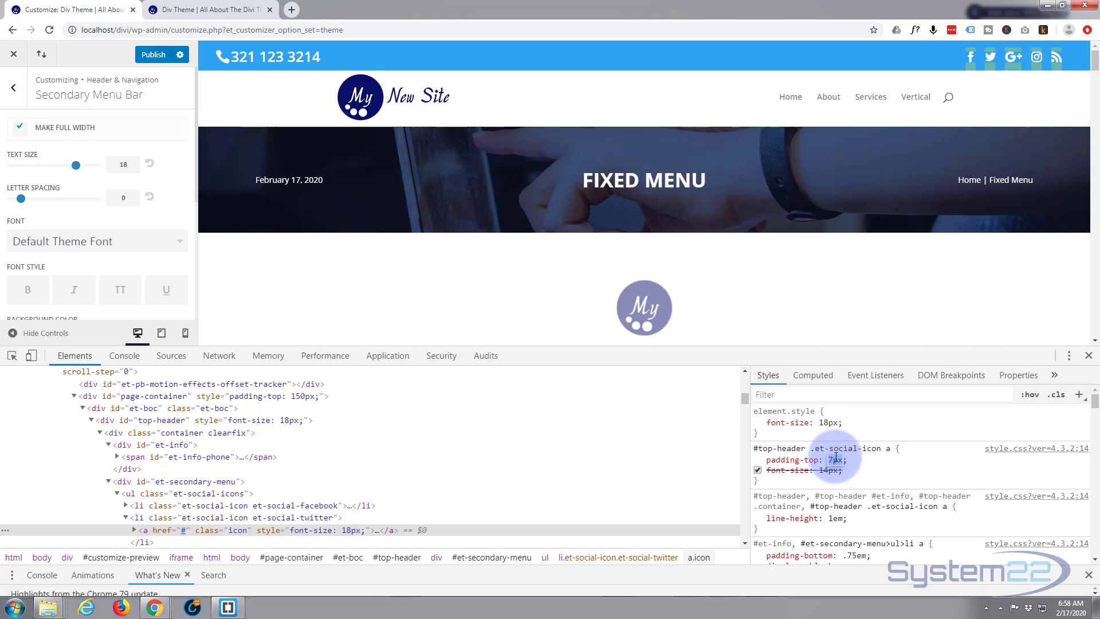
pyautogui.press('Down')
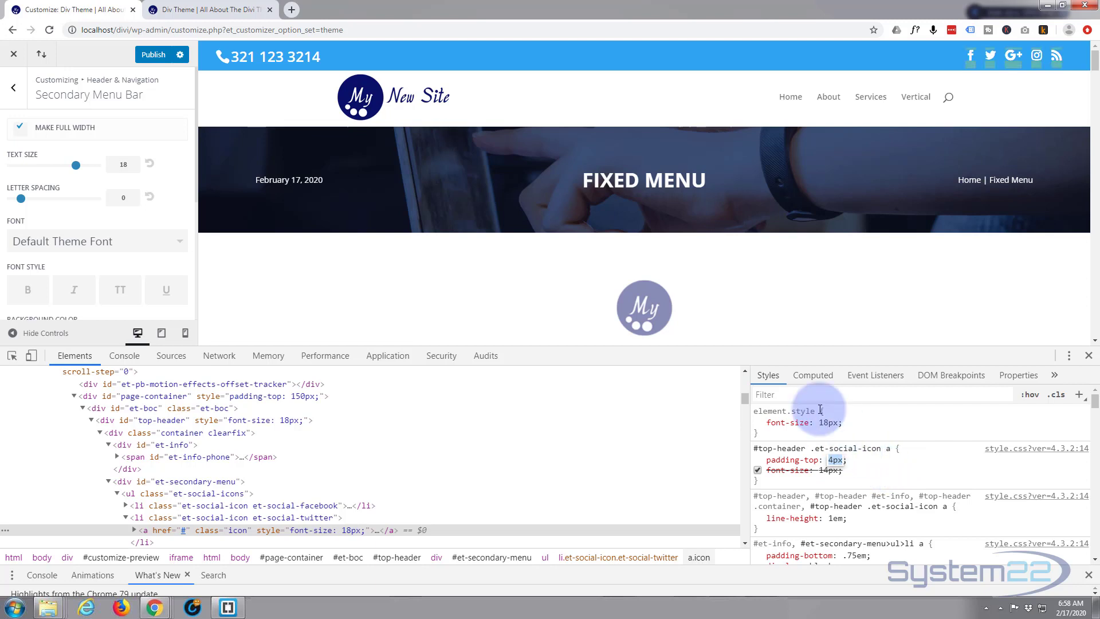
# Inspect the phone number again and set its #et-info-phone font-size to 12px.
pyautogui.rightClick(258, 55)
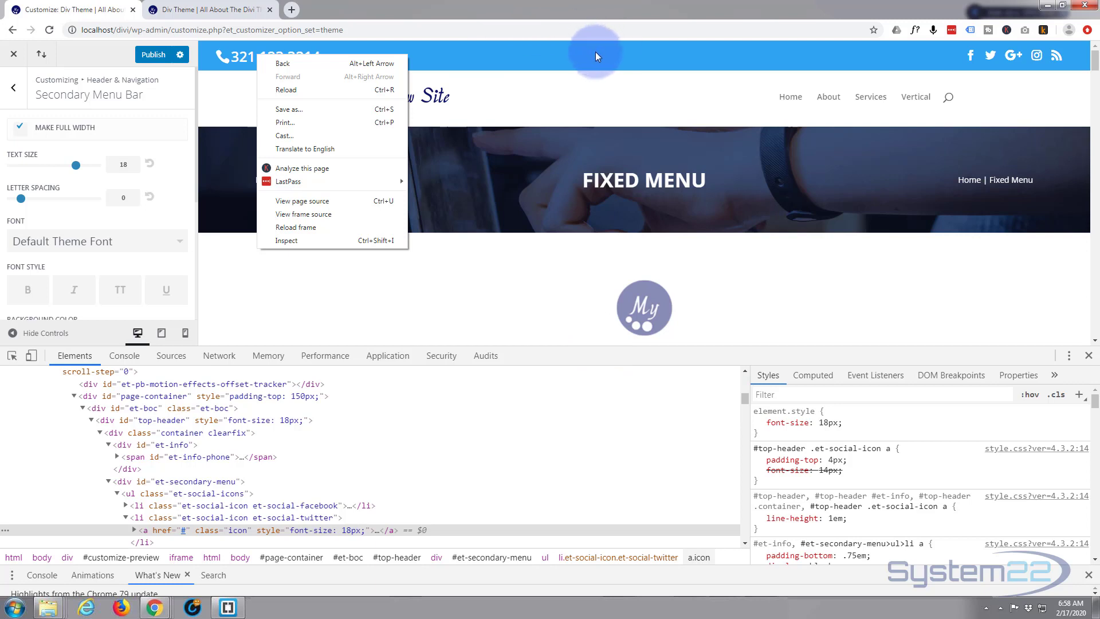
pyautogui.click(290, 241)
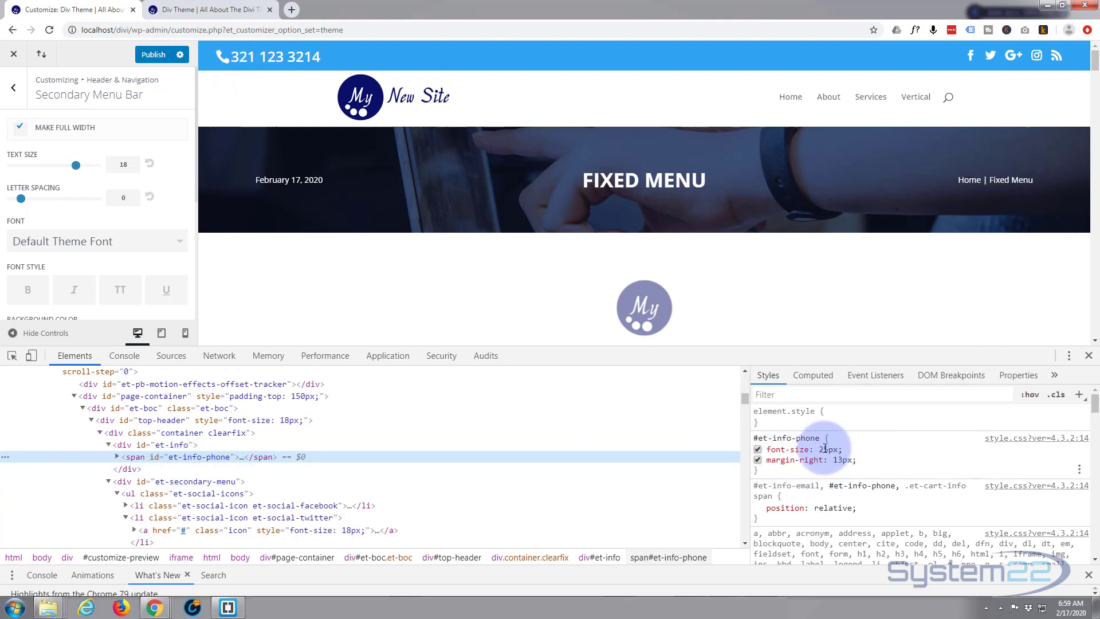
pyautogui.click(825, 448)
pyautogui.write('12')
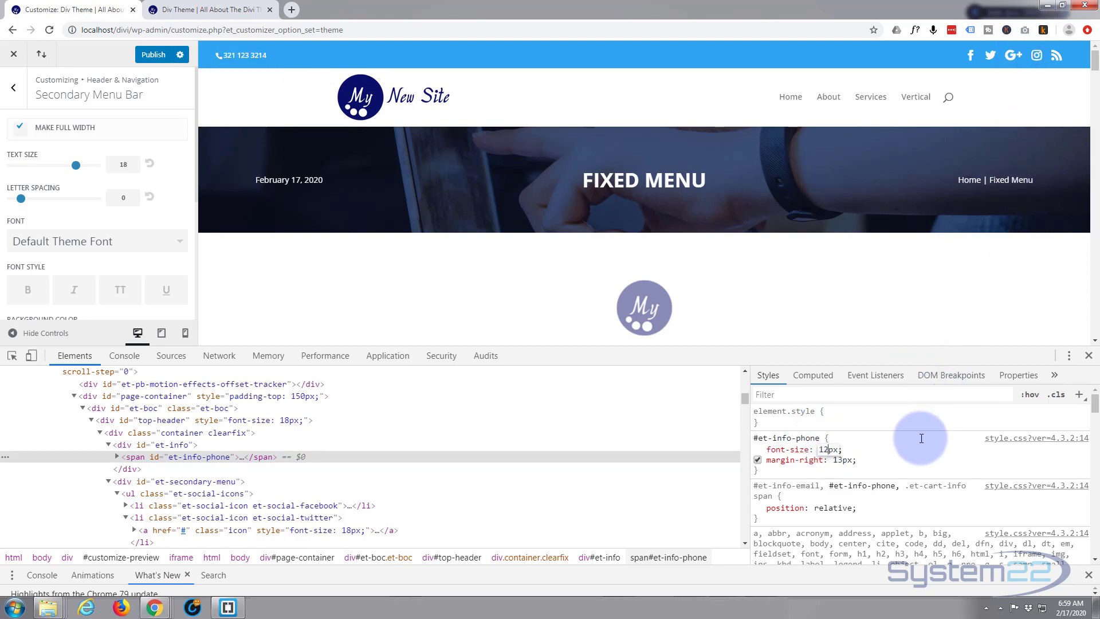
pyautogui.click(850, 445)
# Add color: red to the #et-info-phone rule.
pyautogui.click(845, 448)
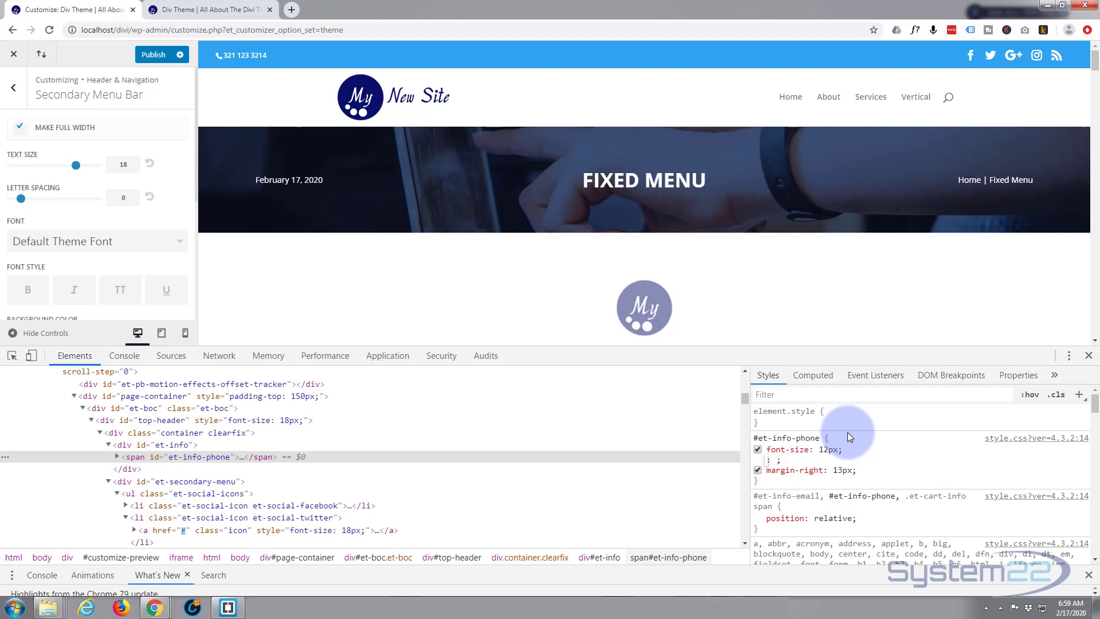
pyautogui.write('color')
pyautogui.press('Tab')
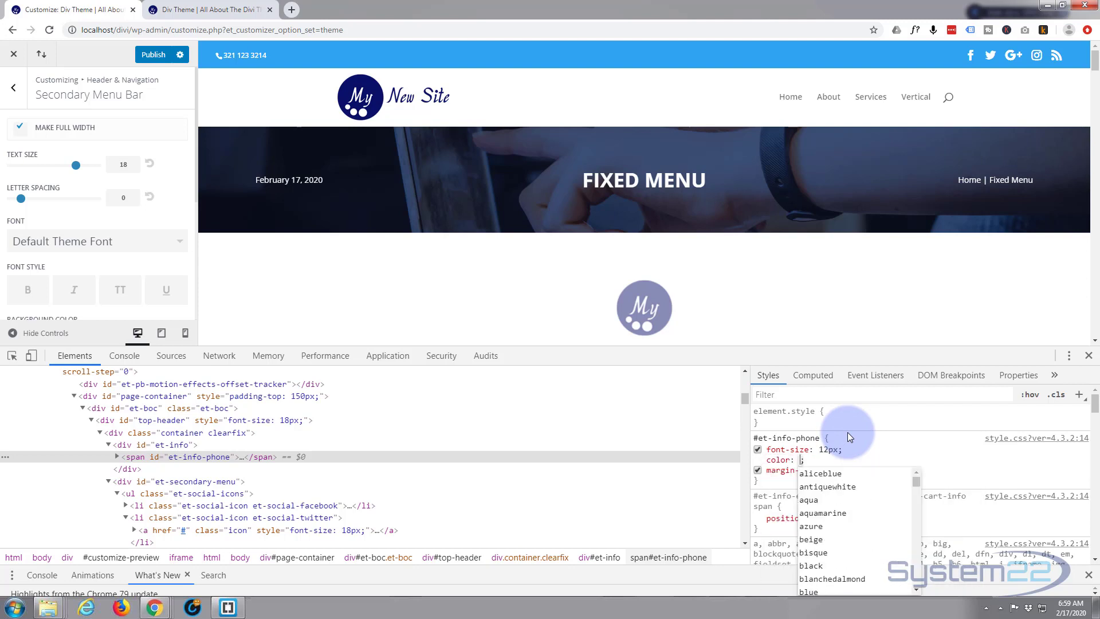
pyautogui.write('red')
pyautogui.press('Tab')
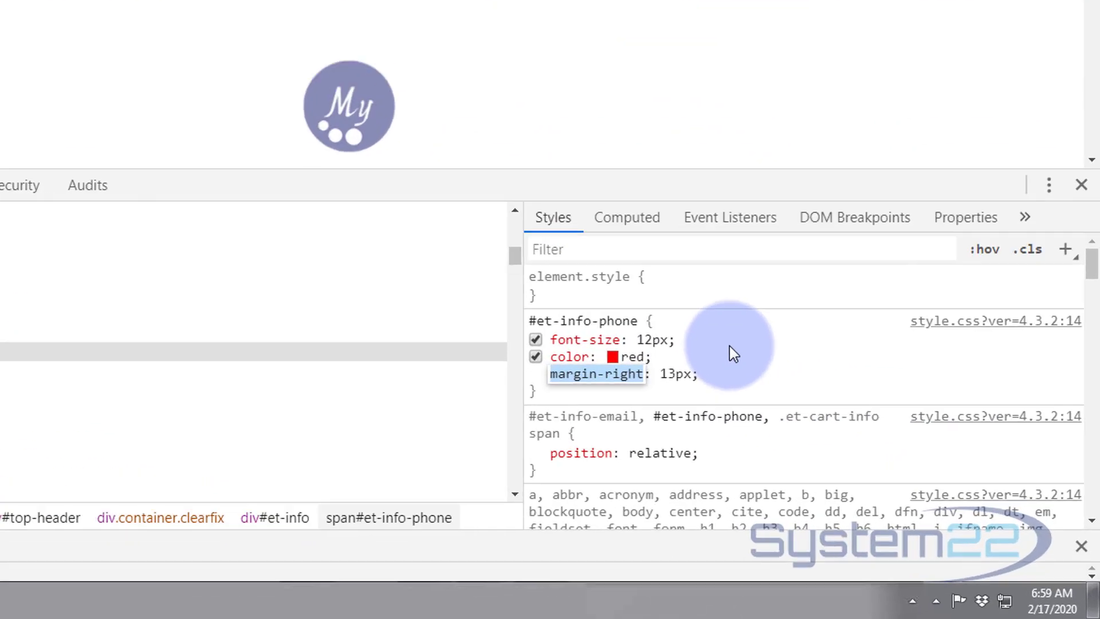
# Copy the #et-info-phone rule, close DevTools, and return to the Customizer's main panel list.
pyautogui.click(878, 458)
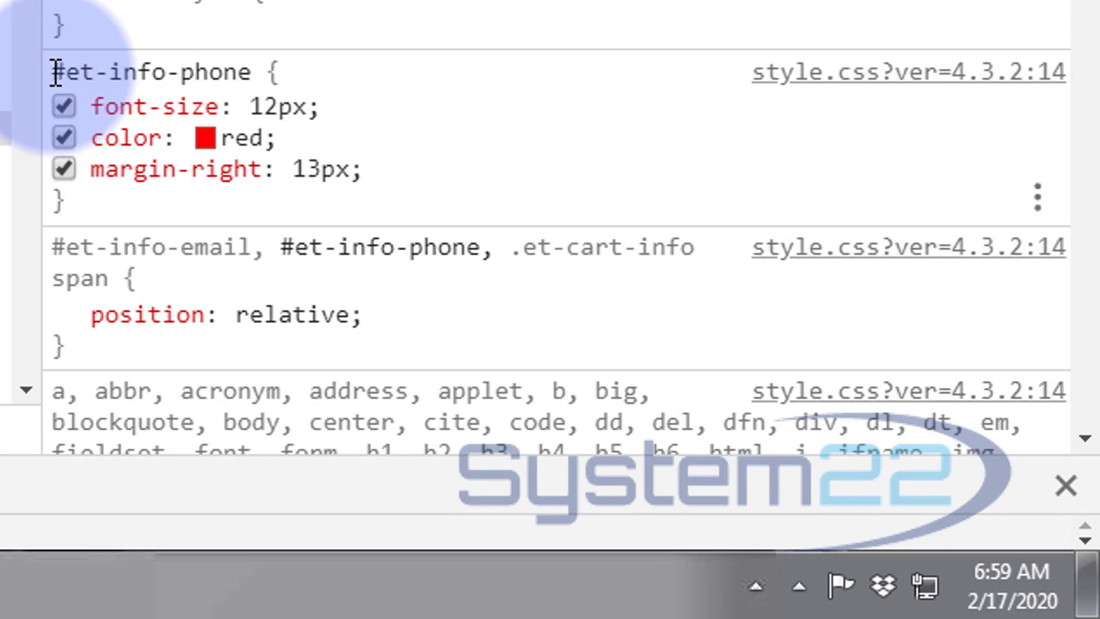
pyautogui.moveTo(54, 72); pyautogui.dragTo(93, 172)
pyautogui.hotkey('ctrl', 'c')
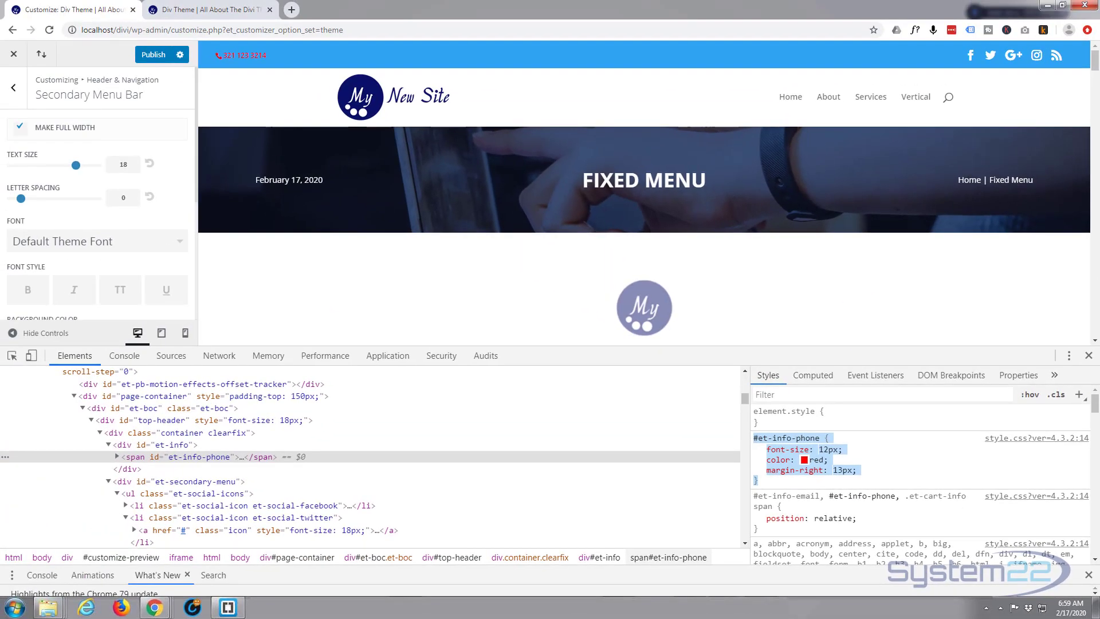
pyautogui.click(1089, 356)
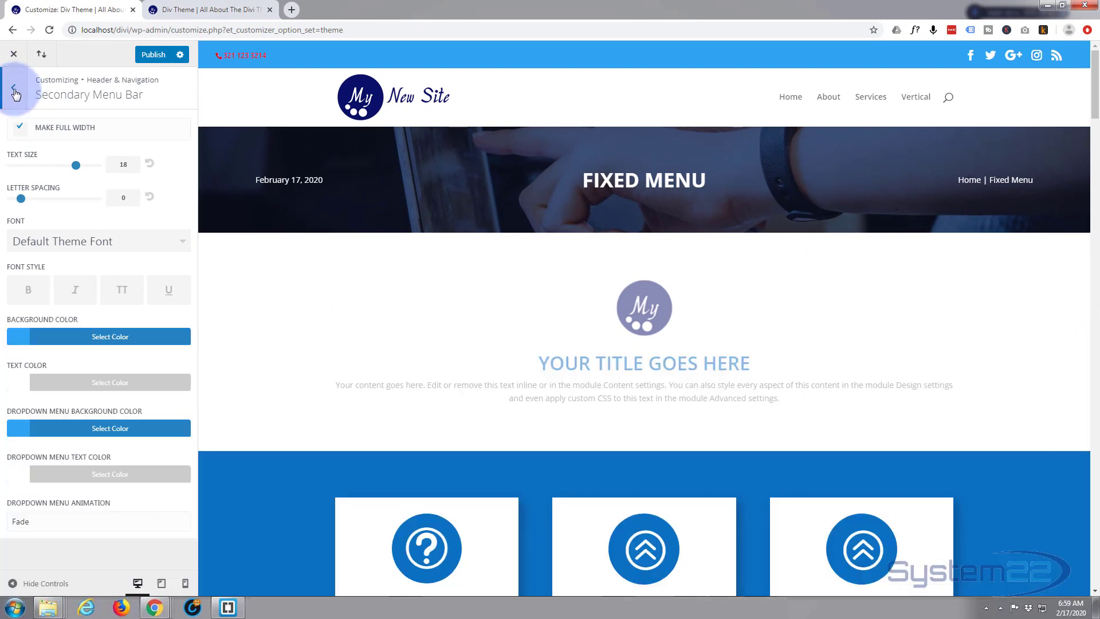
pyautogui.click(14, 90)
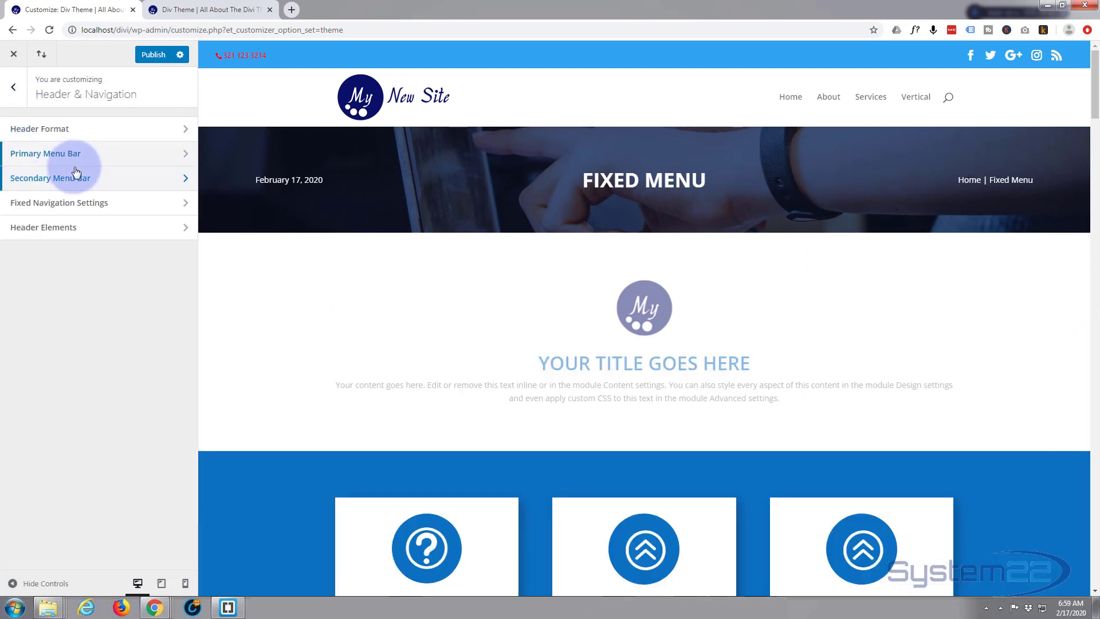
pyautogui.click(16, 90)
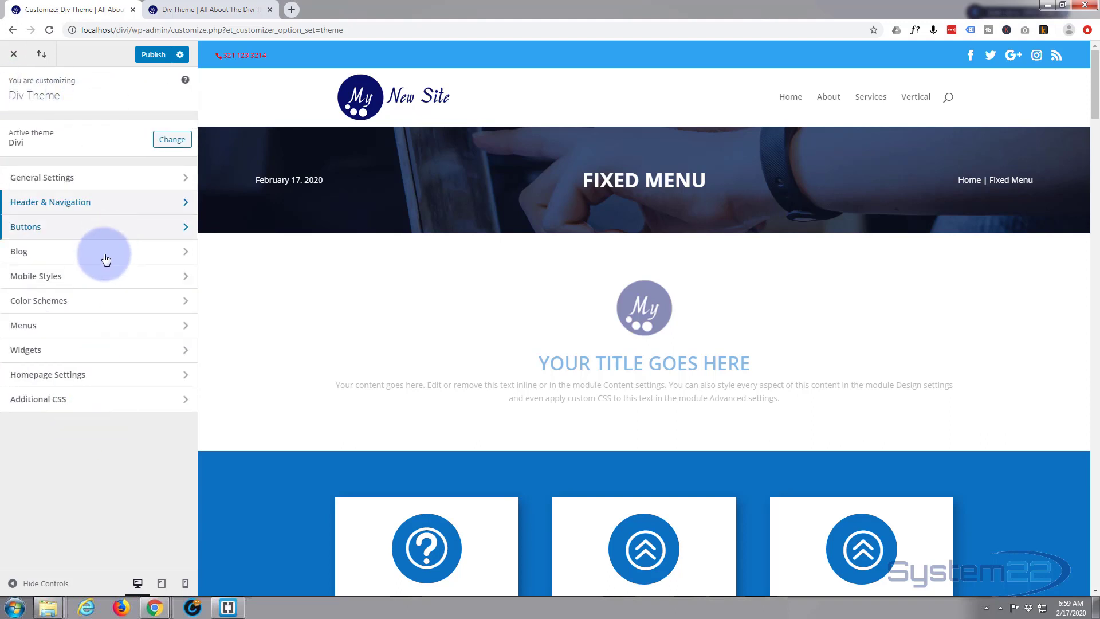
# Open Additional CSS and add blank lines after the last existing rule.
pyautogui.click(87, 405)
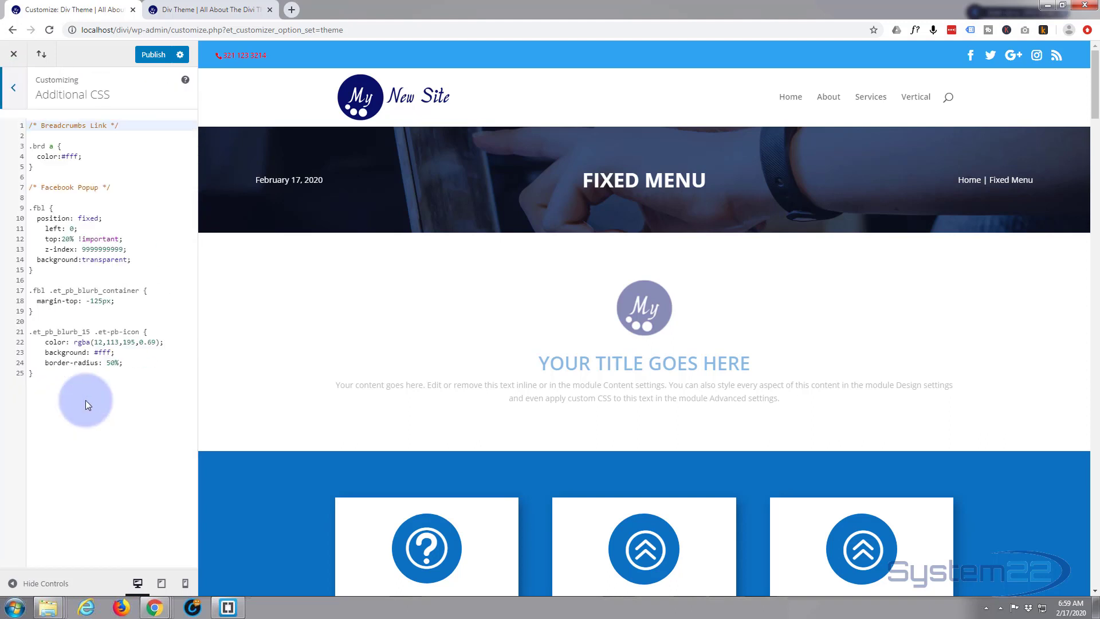
pyautogui.click(49, 374)
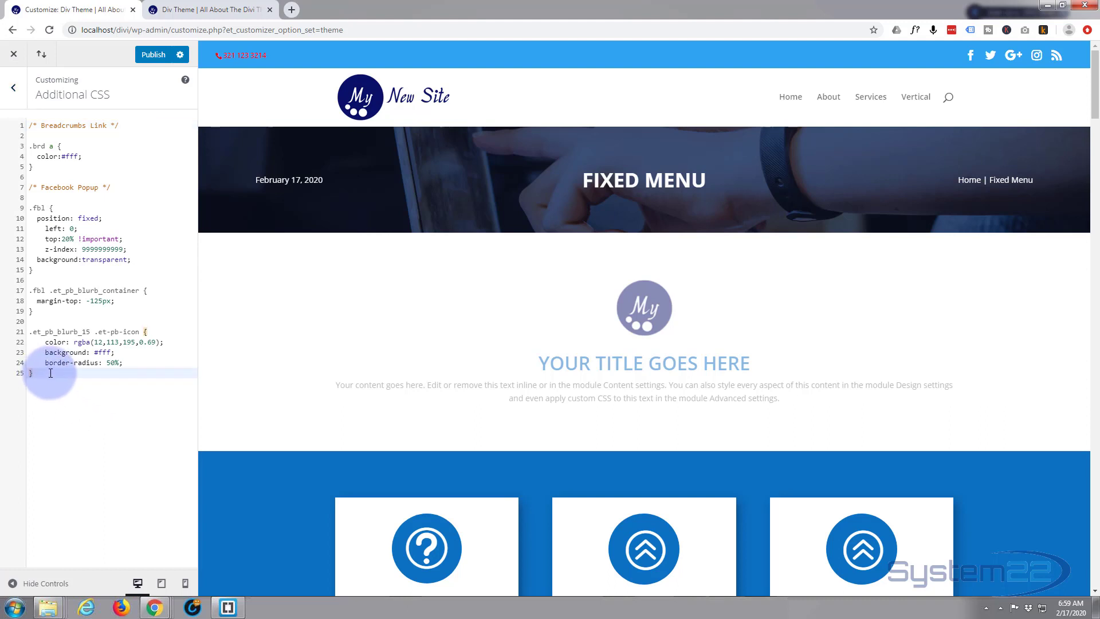
pyautogui.press('Return')
pyautogui.press('Return')
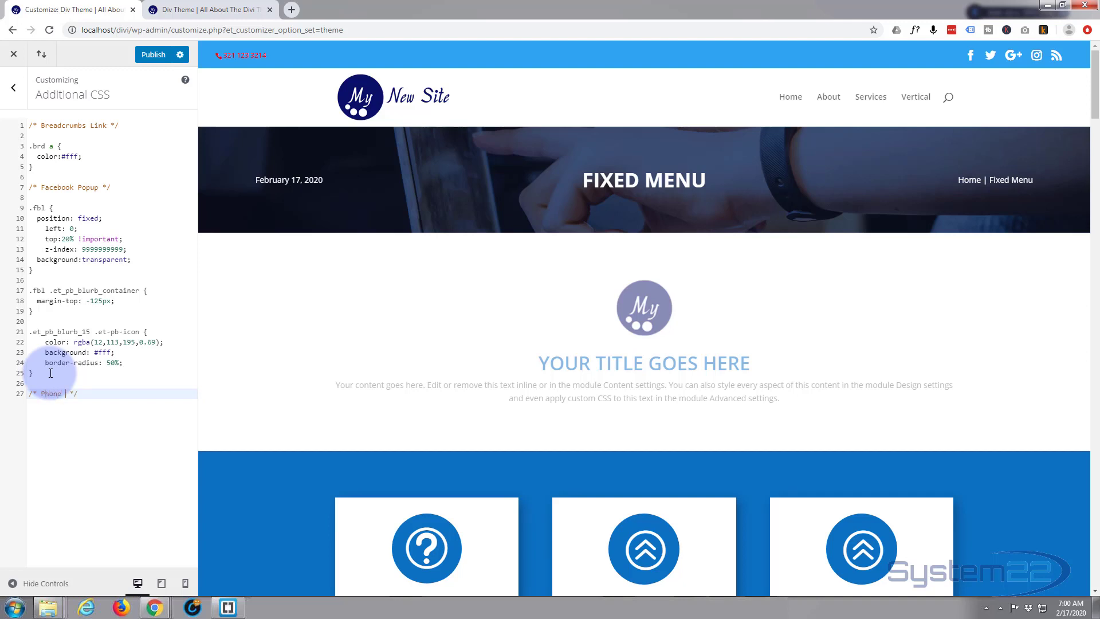
# Paste the #et-info-phone rule under the /* Phone */ comment and delete its margin-right line.
pyautogui.click(126, 398)
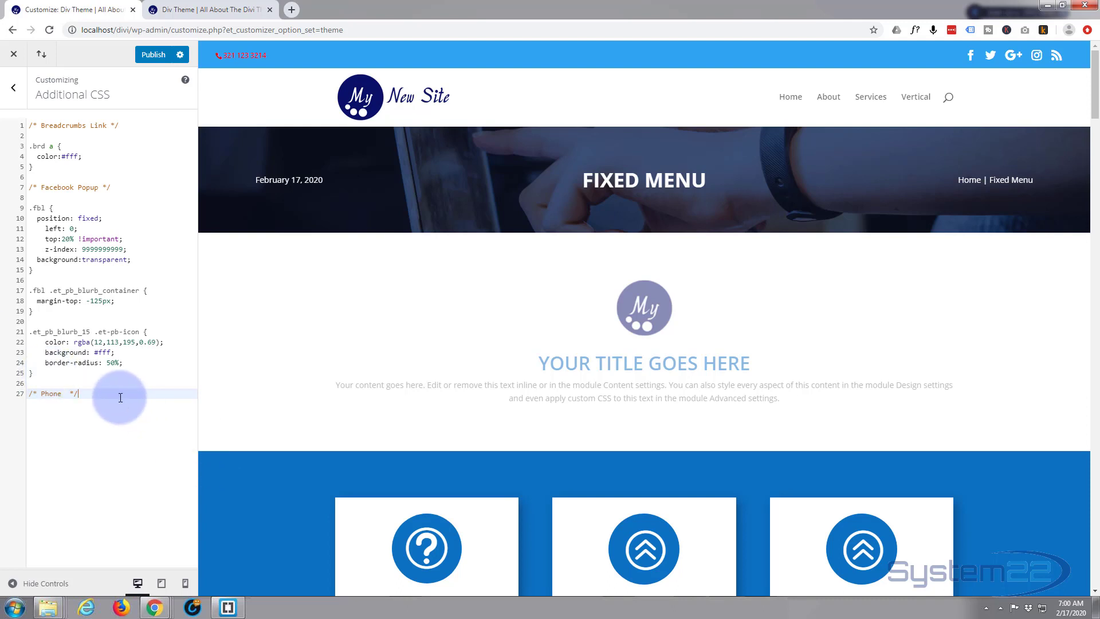
pyautogui.press('Return')
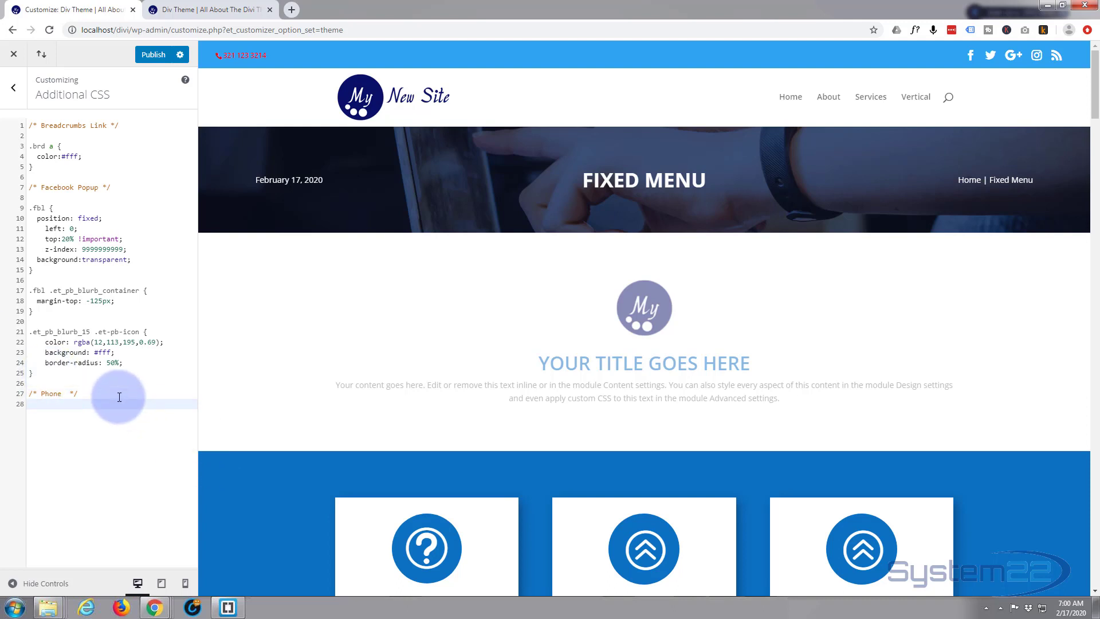
pyautogui.hotkey('ctrl', 'v')
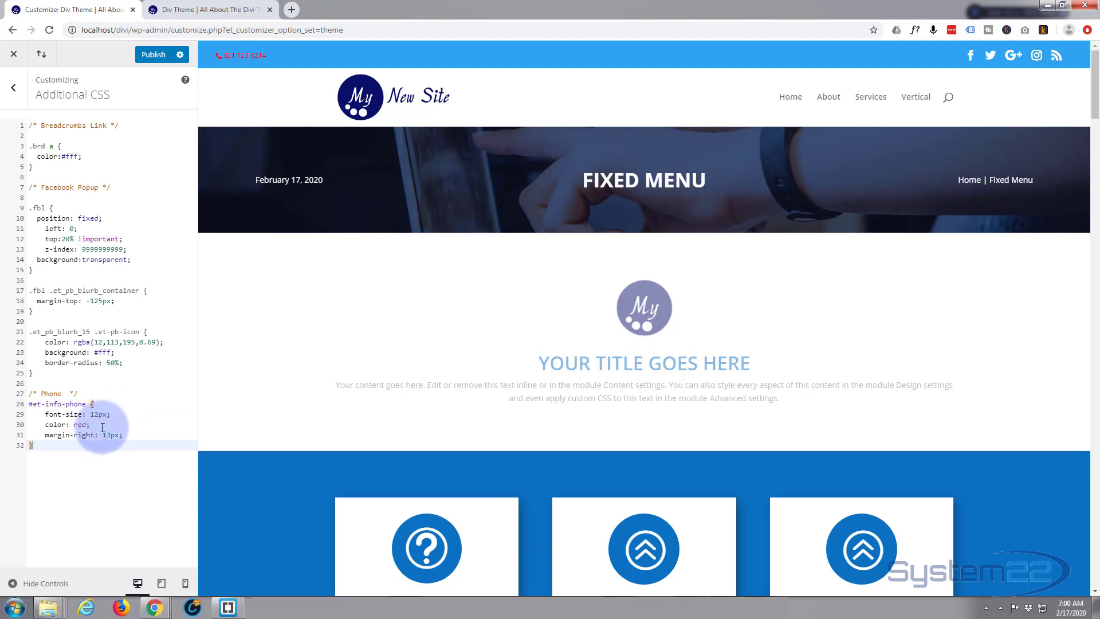
pyautogui.moveTo(29, 435); pyautogui.dragTo(129, 438)
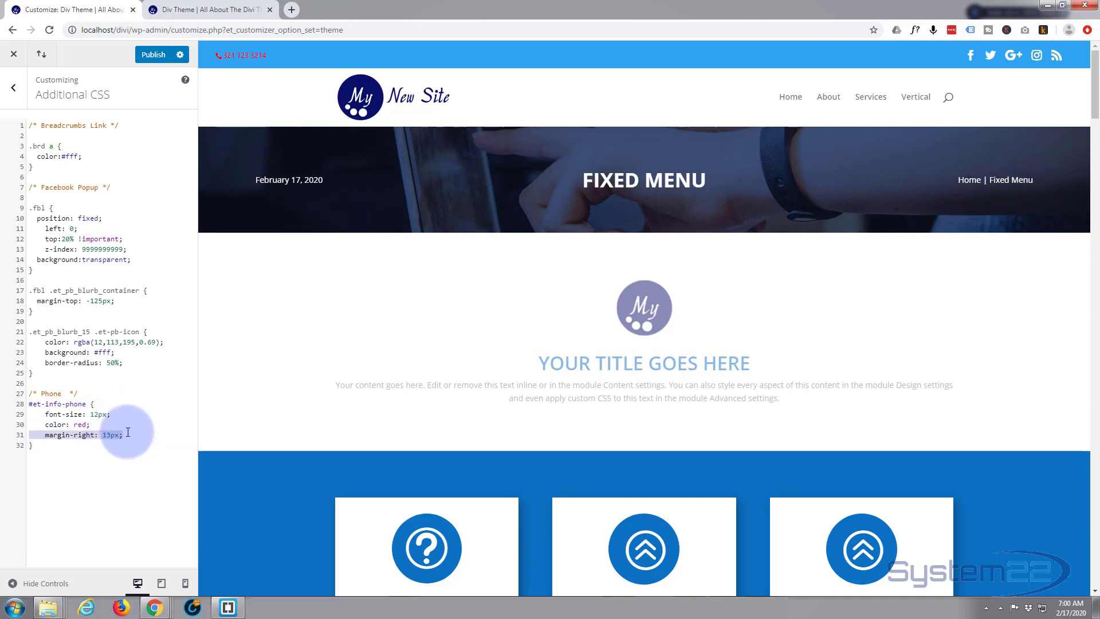
pyautogui.press('BackSpace')
pyautogui.press('BackSpace')
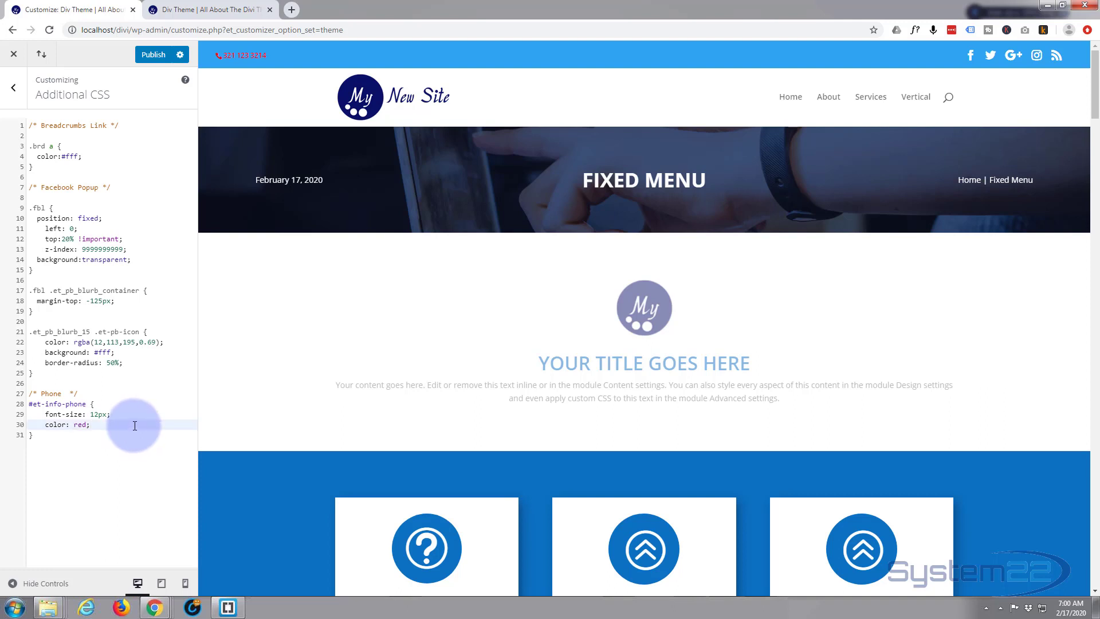